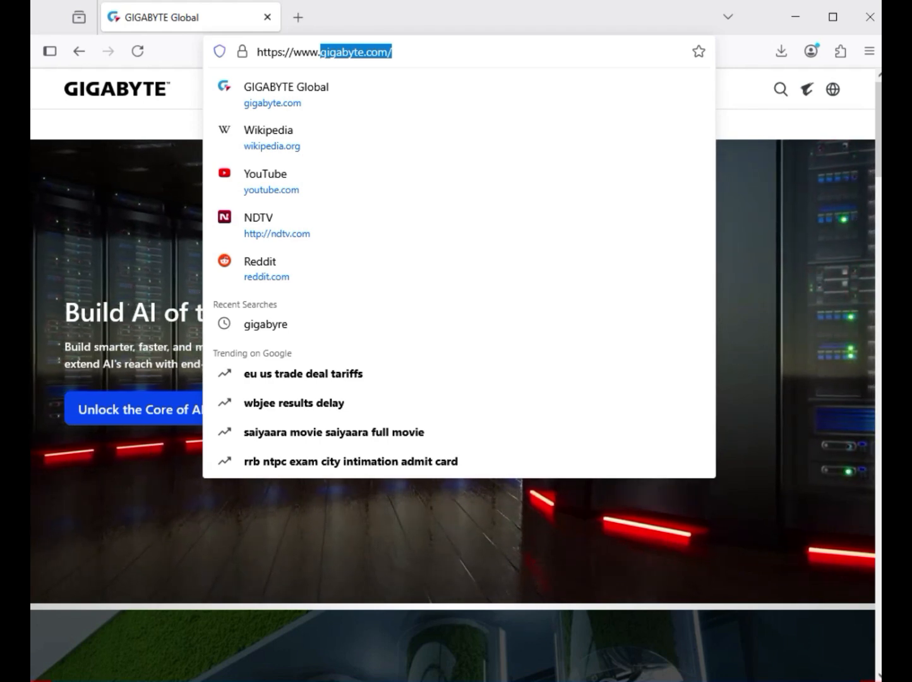
Step: Search the GIGABYTE site for Z790 AORUS PRO X, restrict the results to products, and open the Z790 AORUS PRO X motherboard
key(Escape)
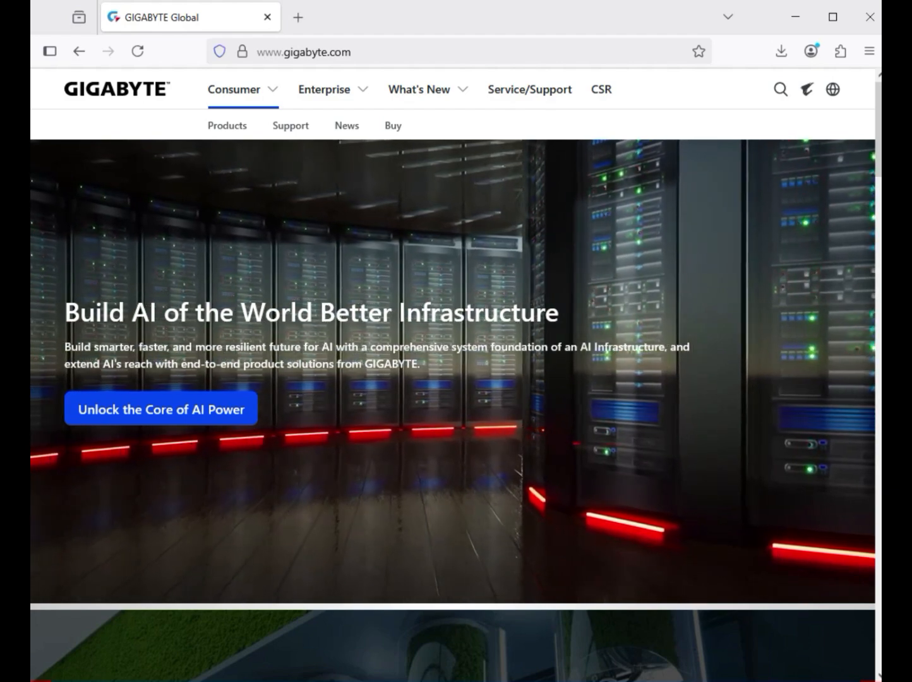
click(781, 89)
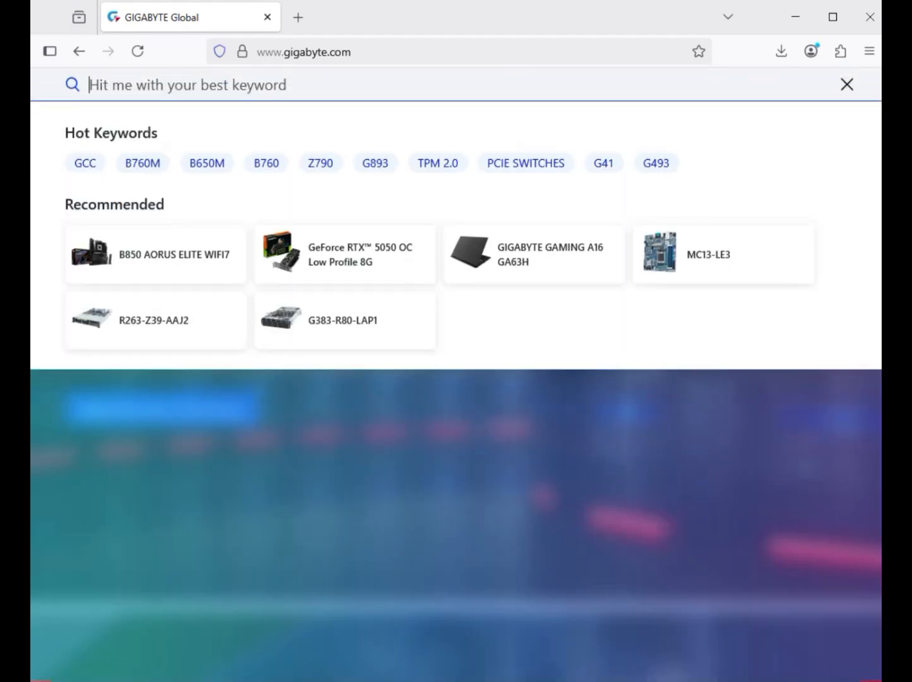
text(Z790 AORUS PRO X)
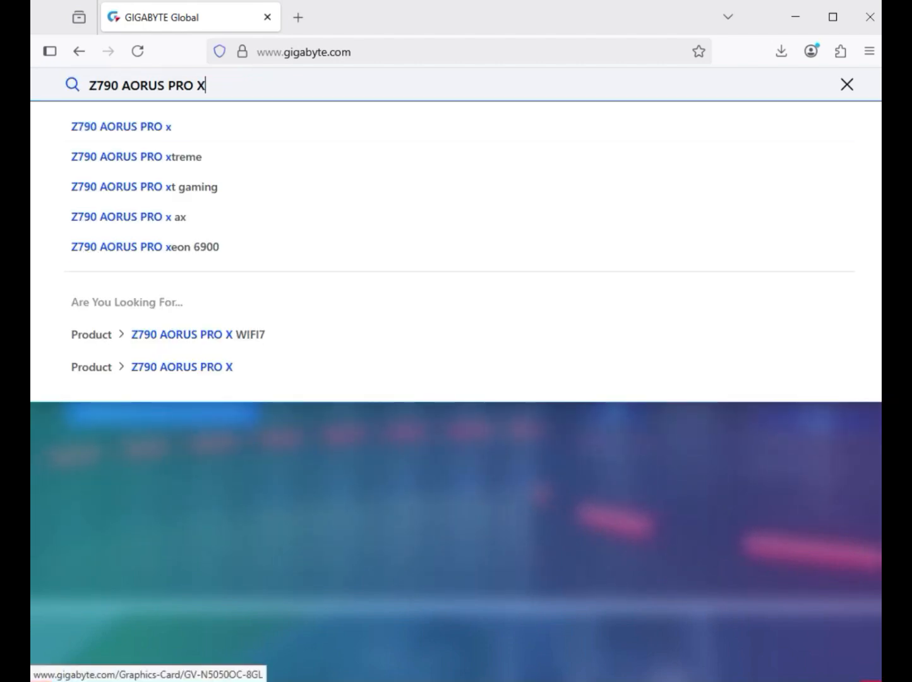
key(Return)
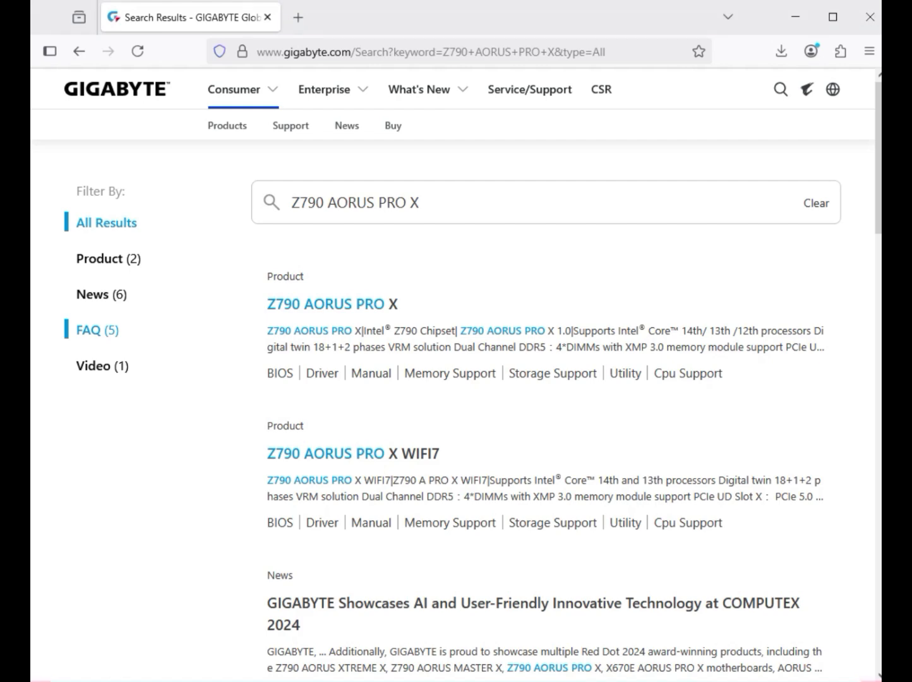
click(108, 259)
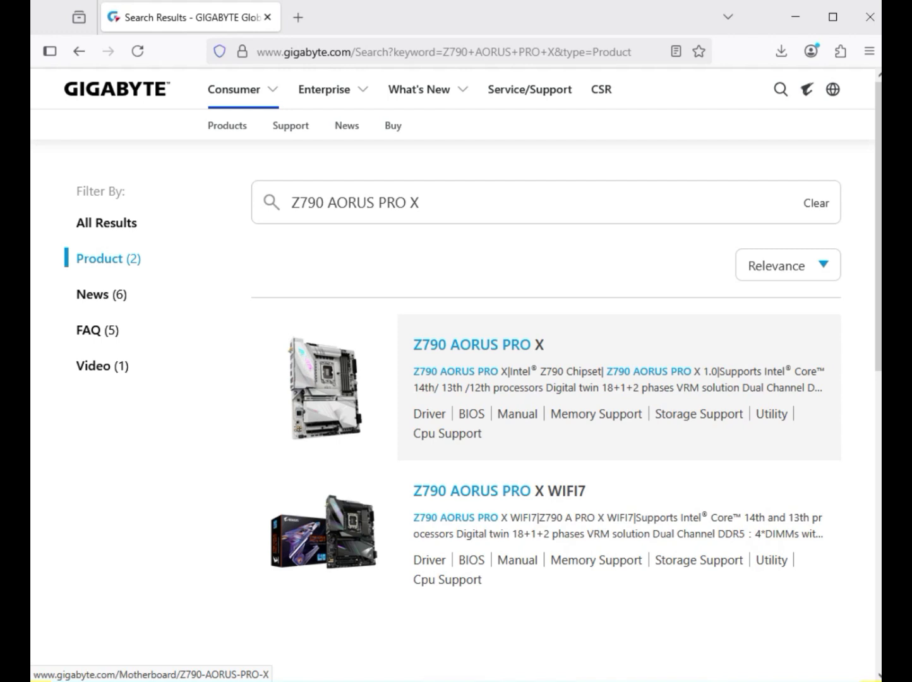
click(479, 345)
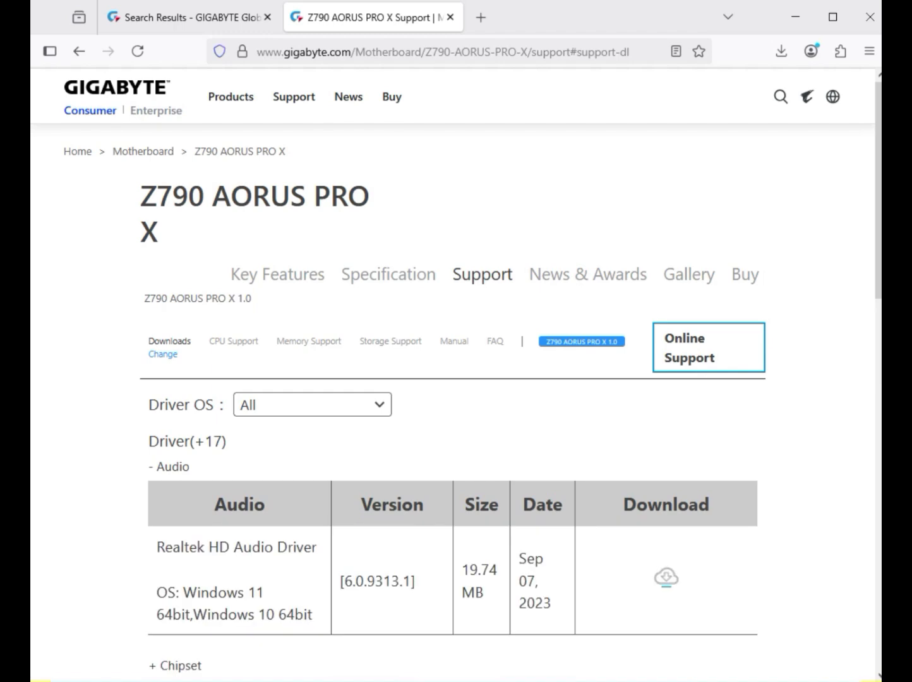
Step: Set the Driver OS to Windows 11 64bit and download the Realtek HD Audio Driver
scroll(455, 379, down, 4)
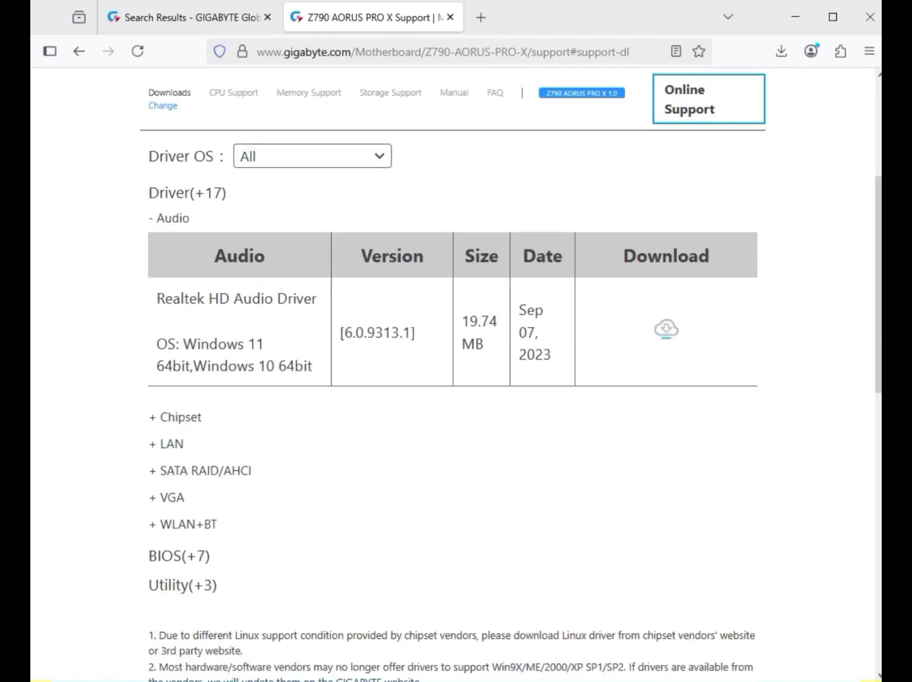
scroll(455, 379, up, 3)
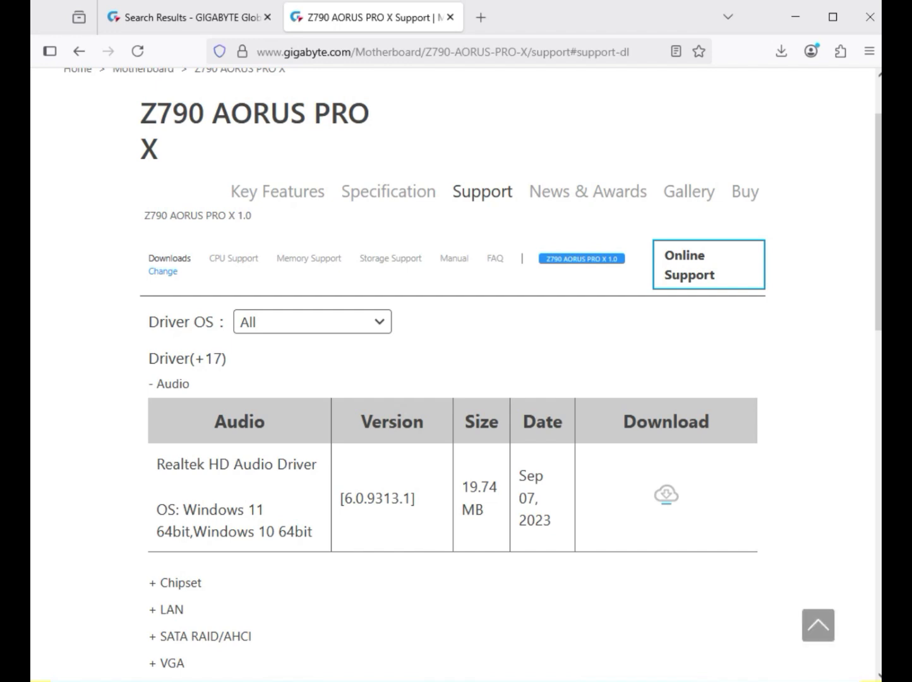
click(313, 322)
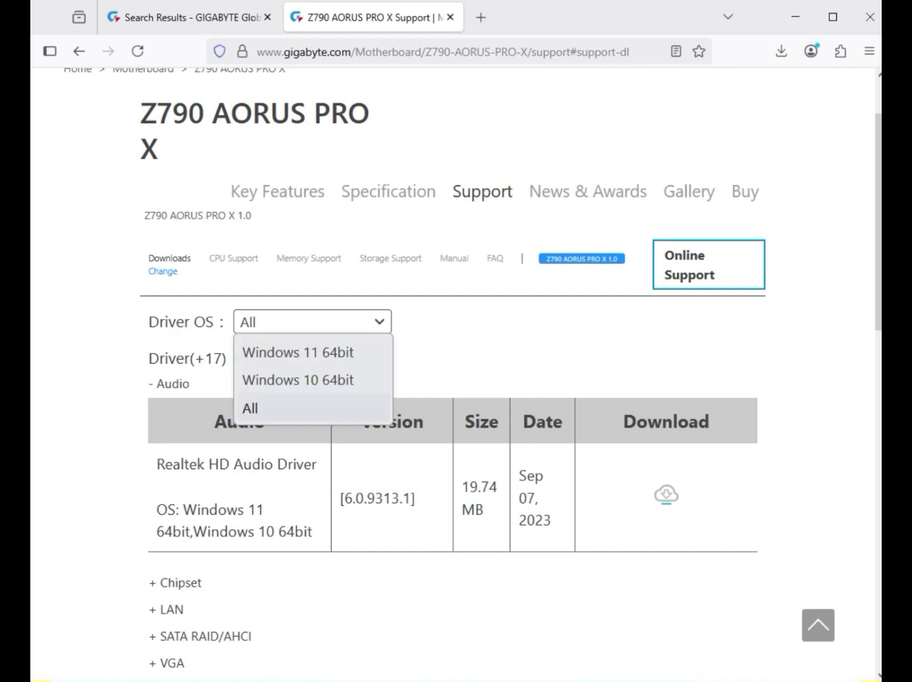
click(298, 353)
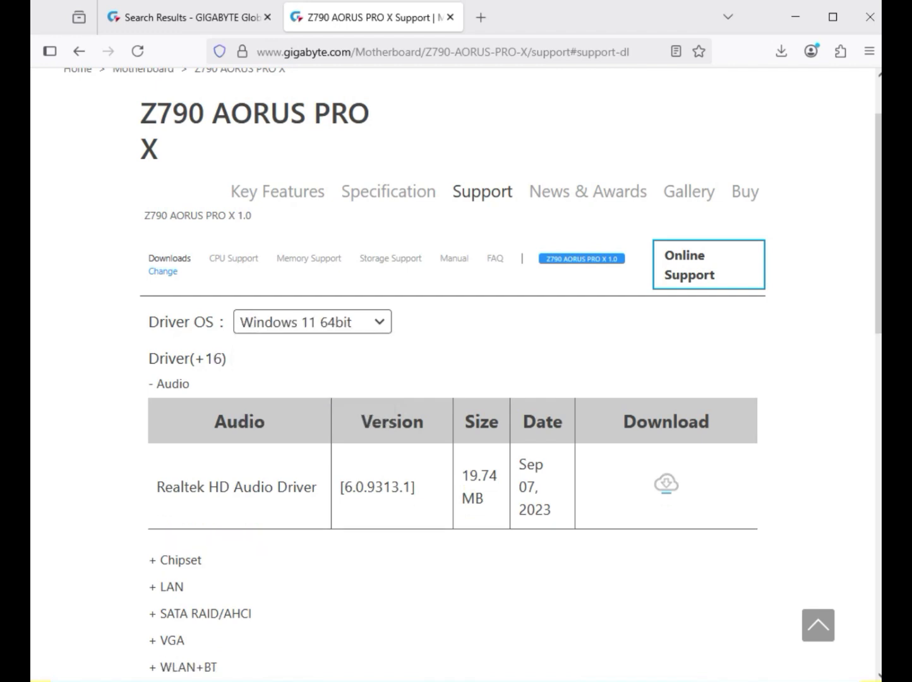
drag(205, 488, 403, 487)
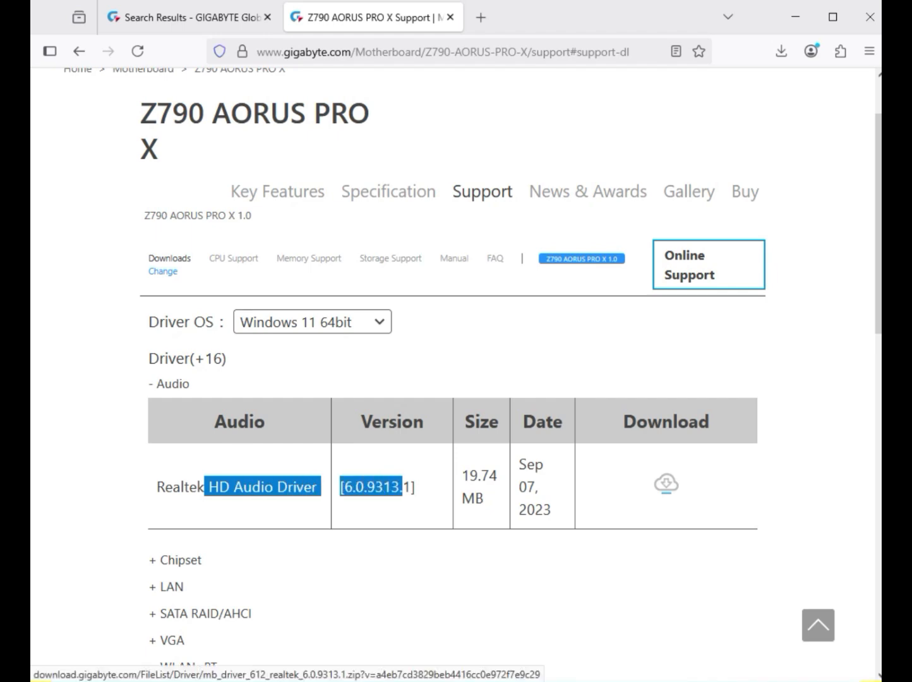
click(667, 483)
Step: Expand the Chipset drivers and download the Intel Serial I/O driver
scroll(452, 404, down, 3)
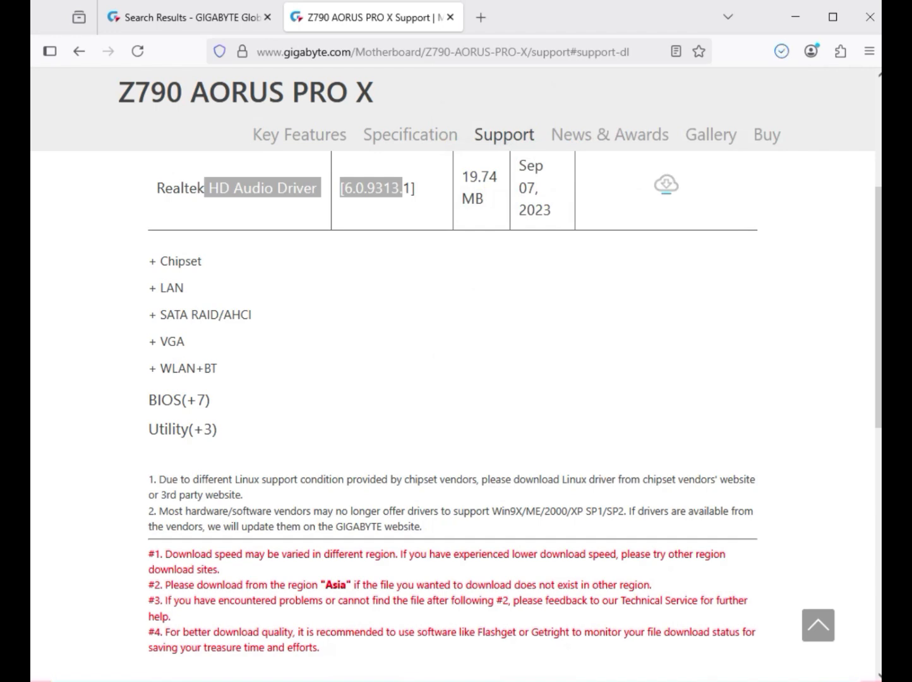
click(181, 262)
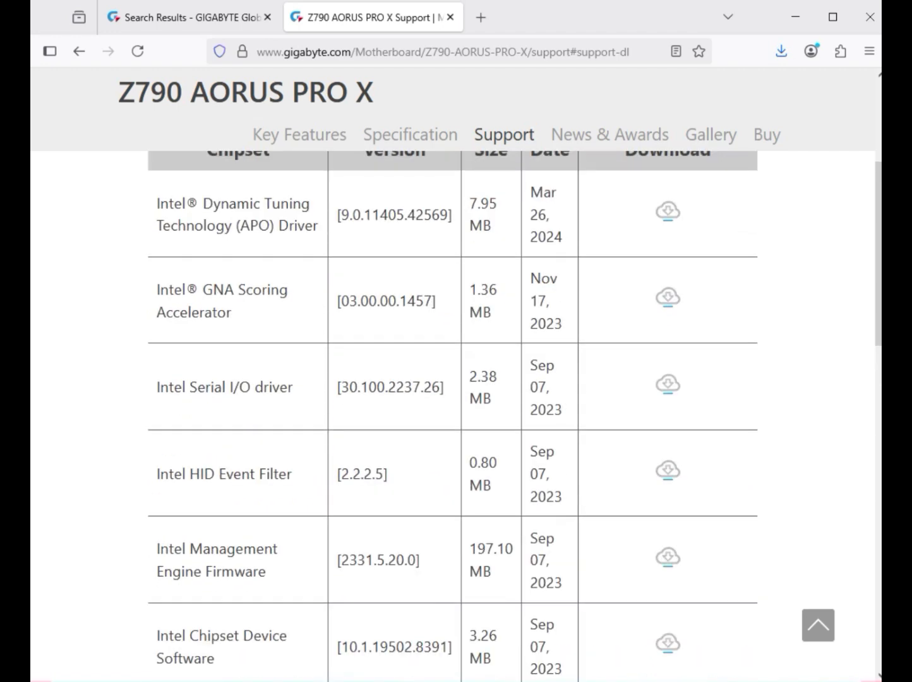
scroll(453, 411, down, 2)
drag(185, 304, 297, 304)
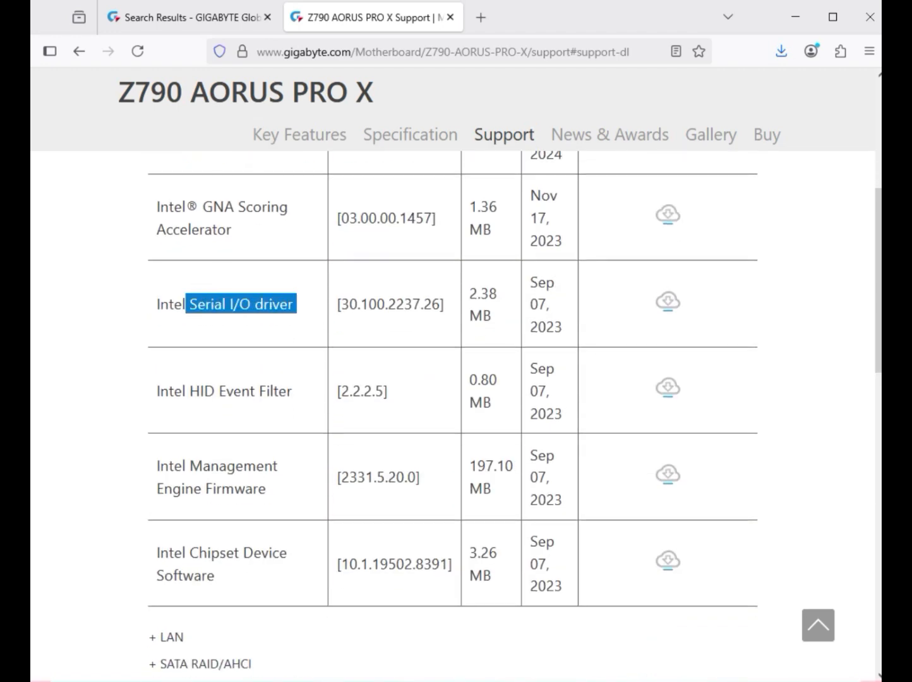
drag(160, 466, 270, 488)
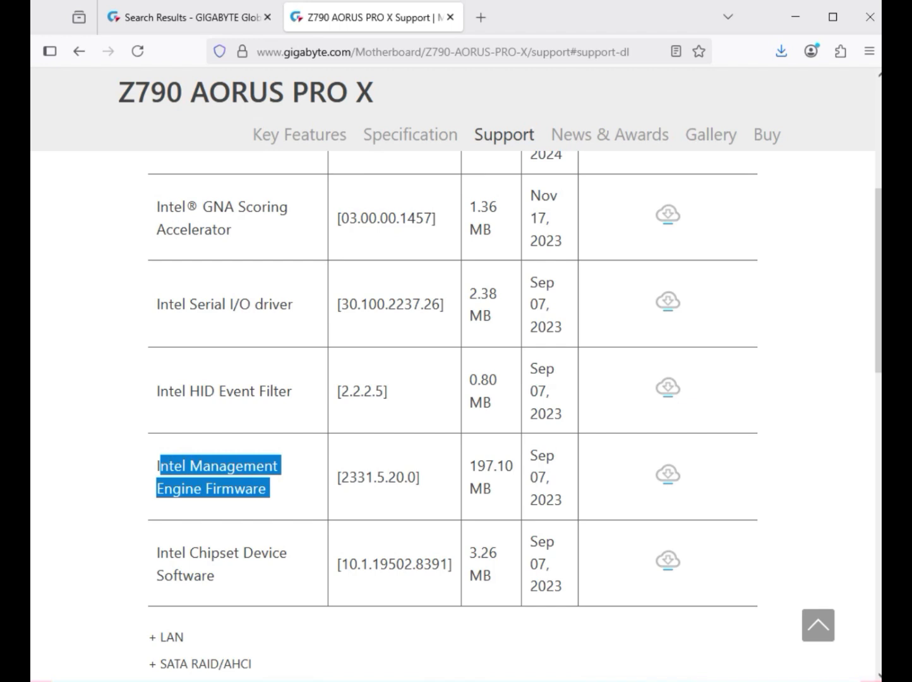
drag(226, 304, 369, 304)
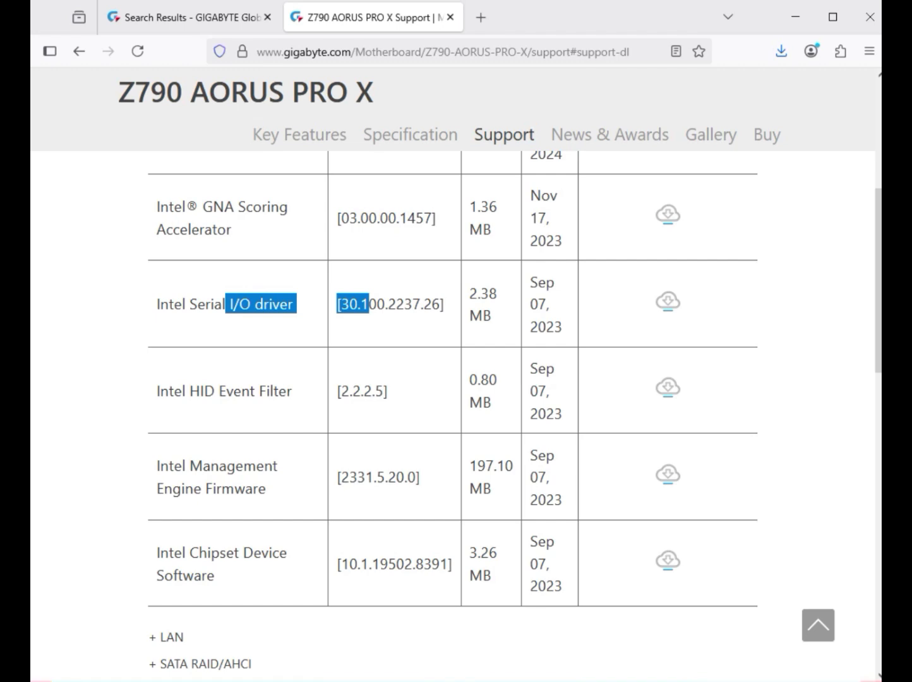
drag(369, 304, 668, 301)
click(667, 301)
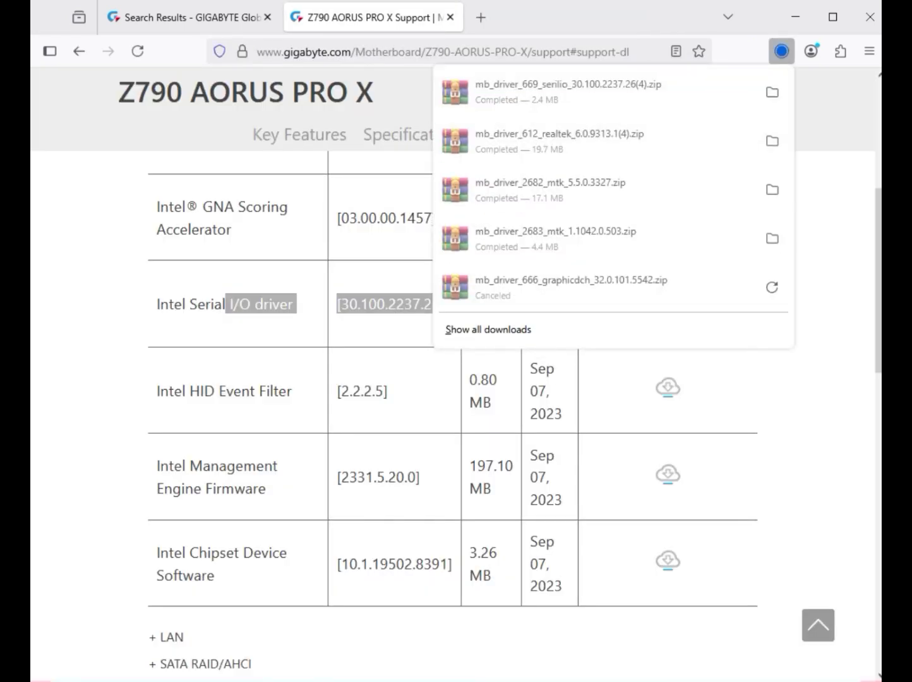
Step: Download the Intel Management Engine Firmware package from the chipset drivers
click(668, 475)
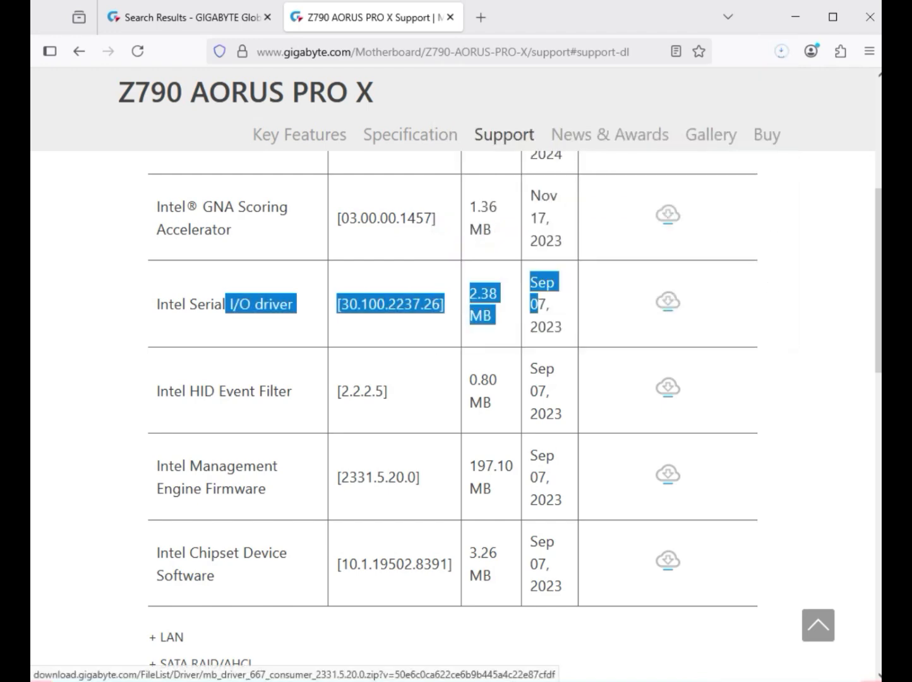
click(668, 475)
scroll(668, 476, down, 2)
scroll(668, 475, down, 1)
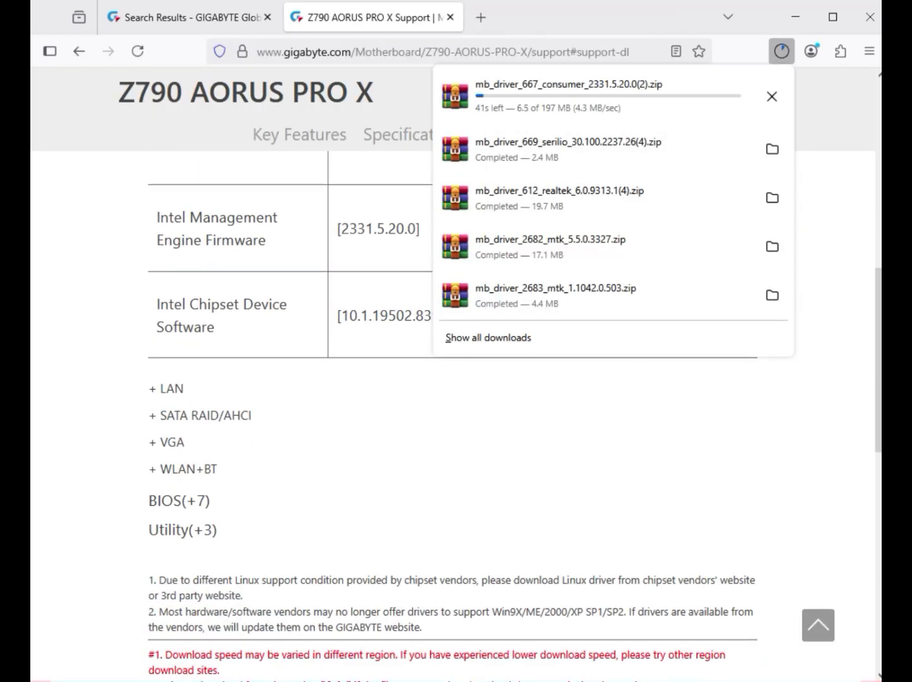
click(668, 475)
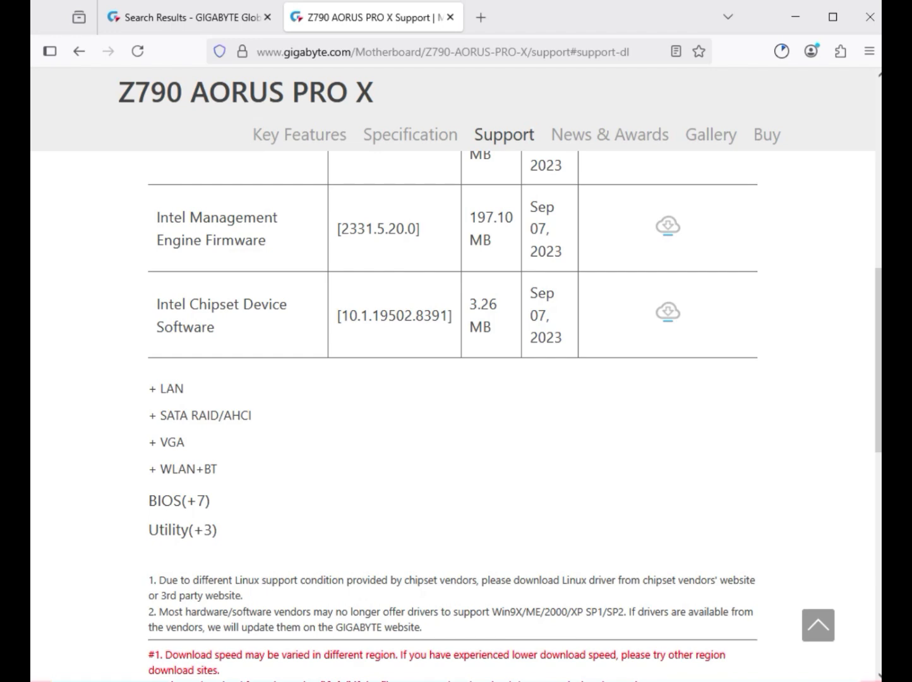
Step: Expand the LAN drivers and download the Realtek LAN Driver version 11.24.0318.2025
double_click(171, 389)
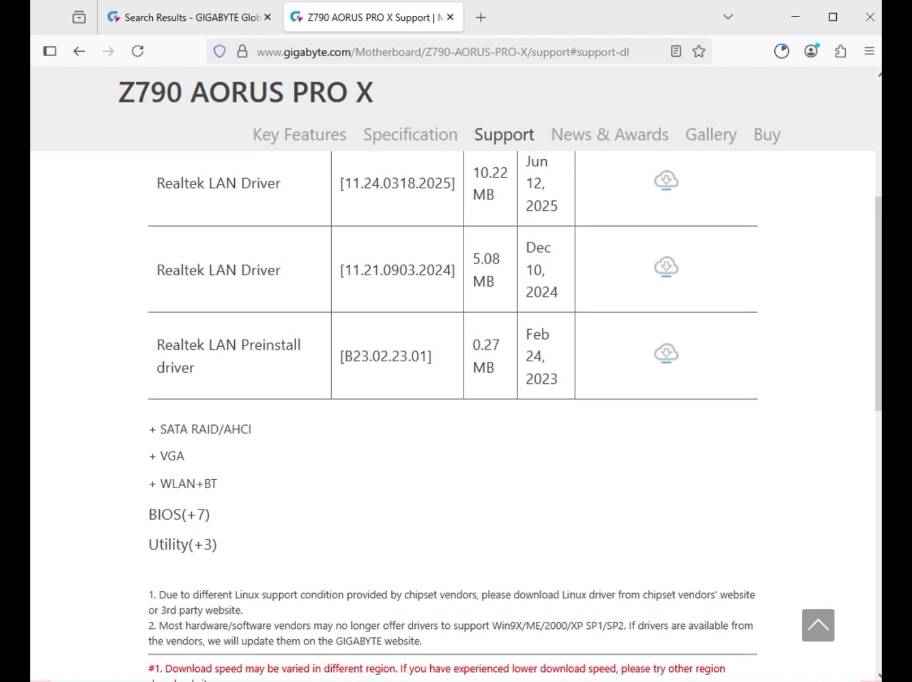
scroll(452, 417, up, 1)
drag(197, 265, 632, 272)
drag(217, 352, 600, 355)
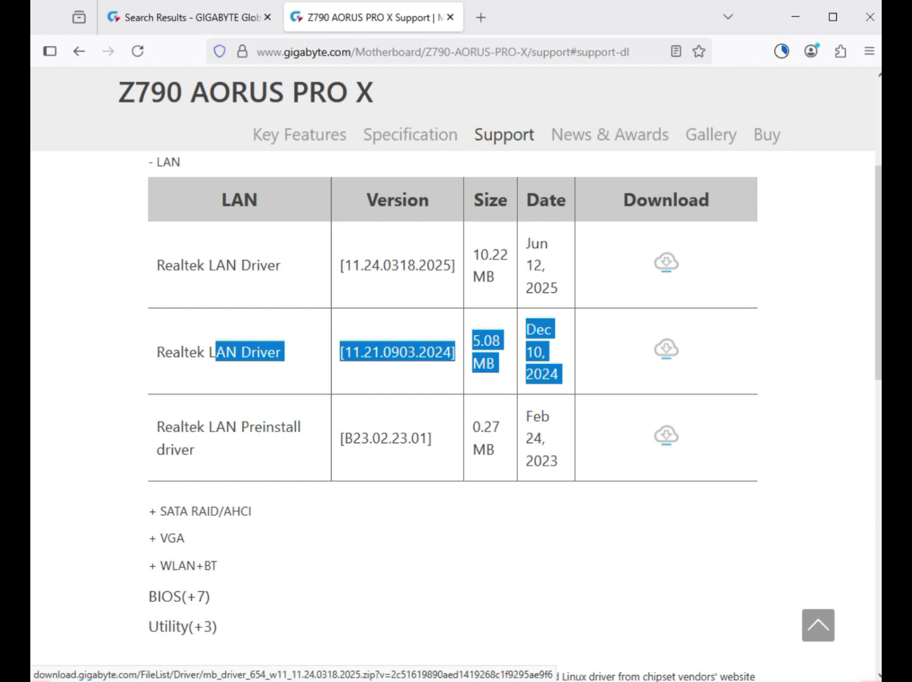
scroll(453, 411, down, 2)
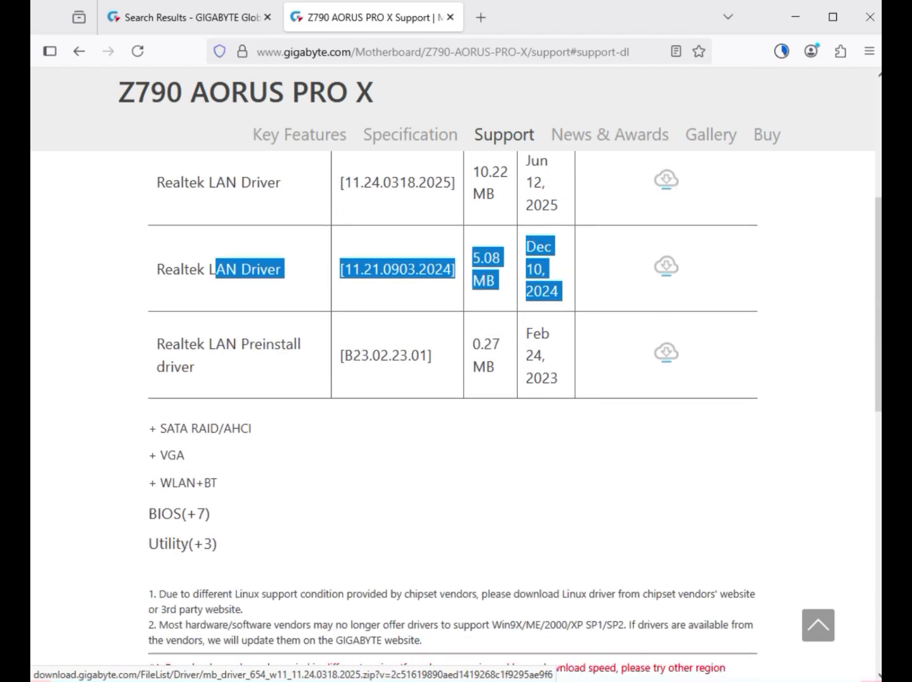
click(667, 179)
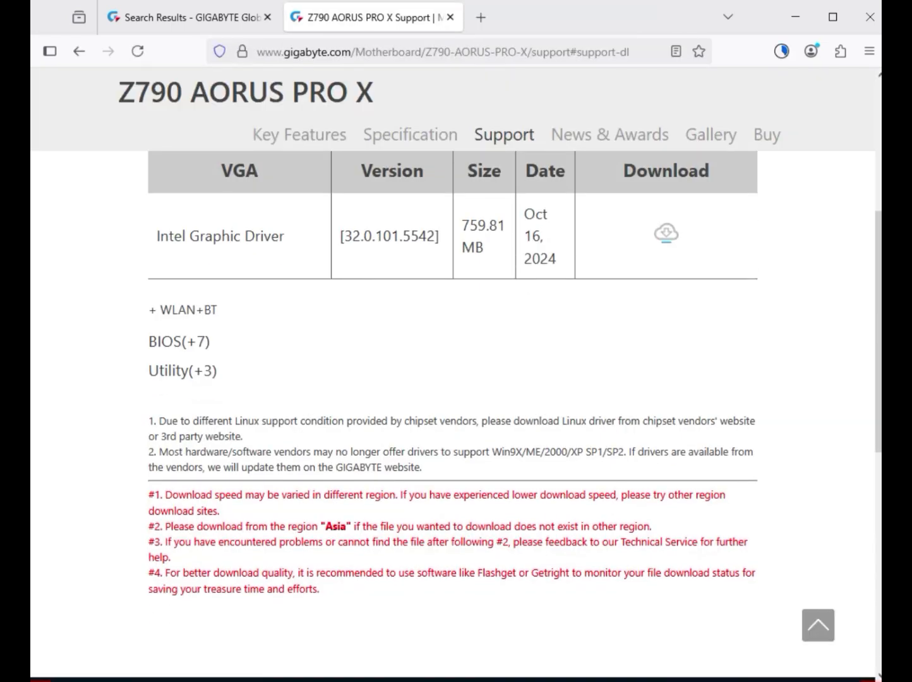
Step: Download the Intel Graphic Driver from the VGA drivers
scroll(452, 411, up, 3)
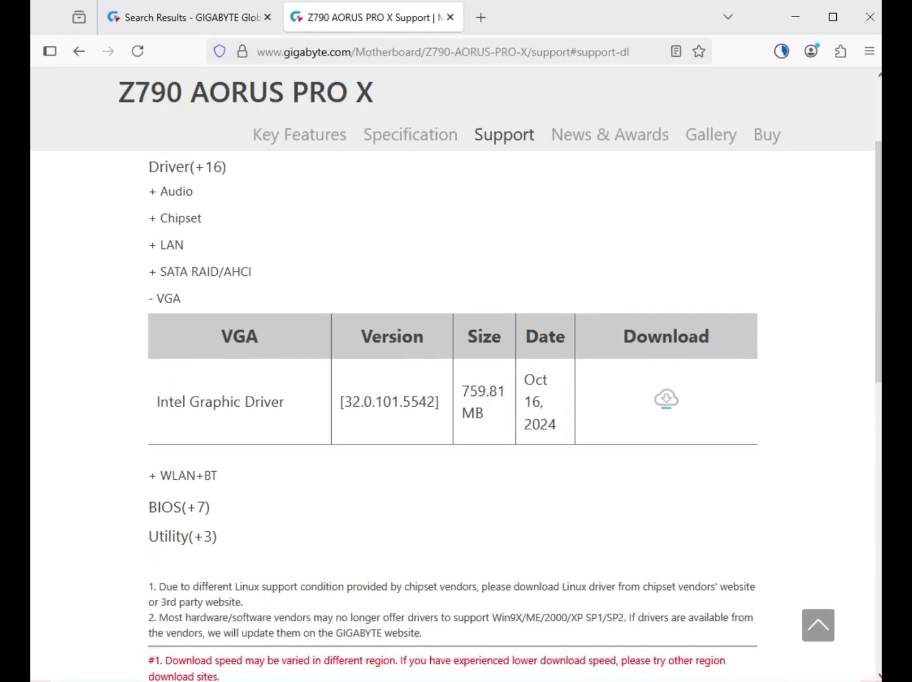
drag(157, 402, 372, 402)
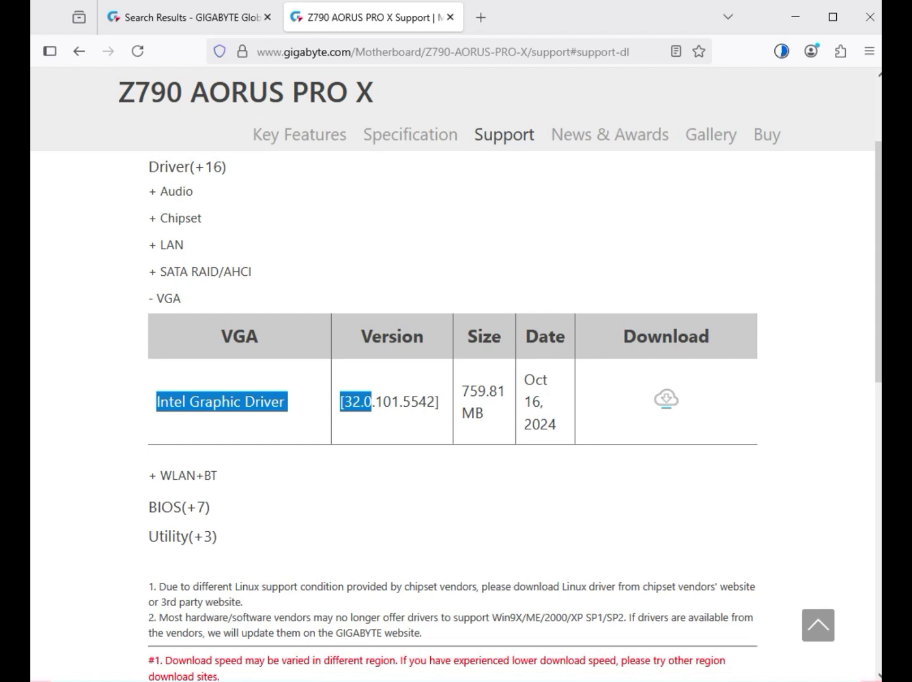
click(667, 398)
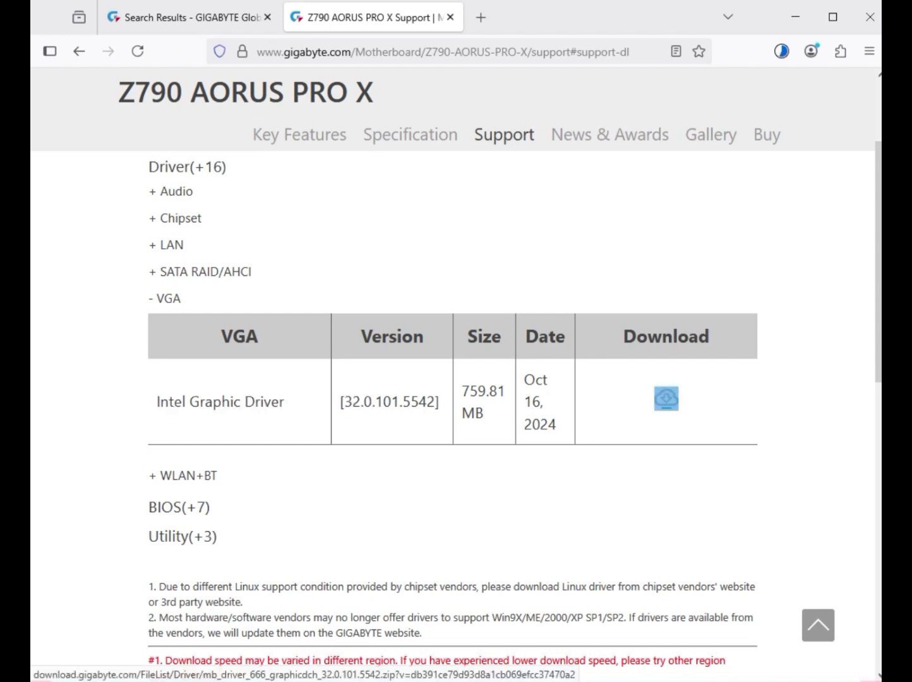
Step: Expand the WLAN+BT drivers and download both the MediaTek Wi-Fi 7 Bluetooth Driver and the MediaTek Wi-Fi 7 WIFI Driver
click(184, 475)
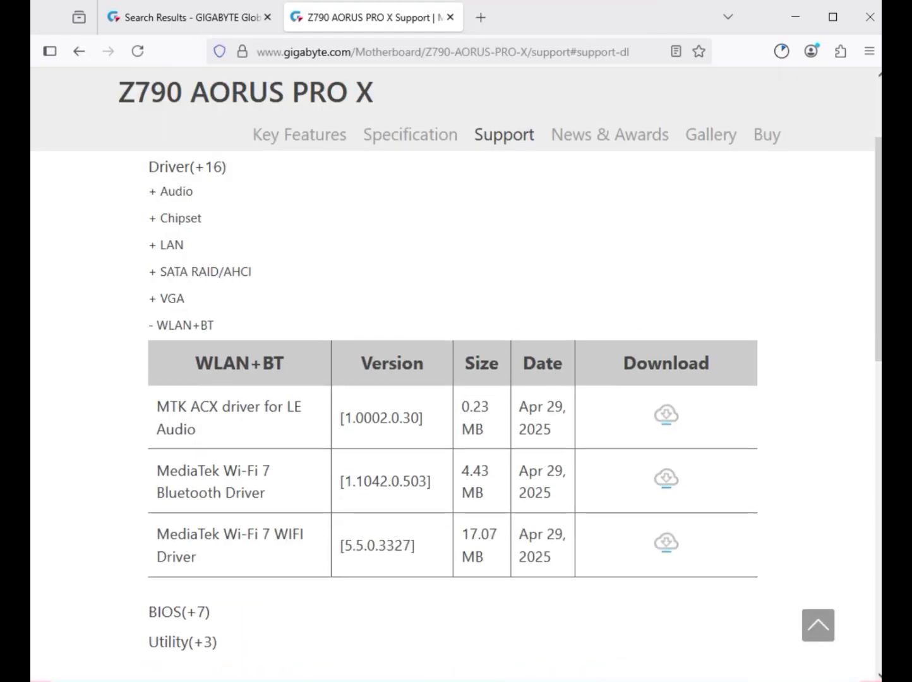
drag(165, 493, 269, 494)
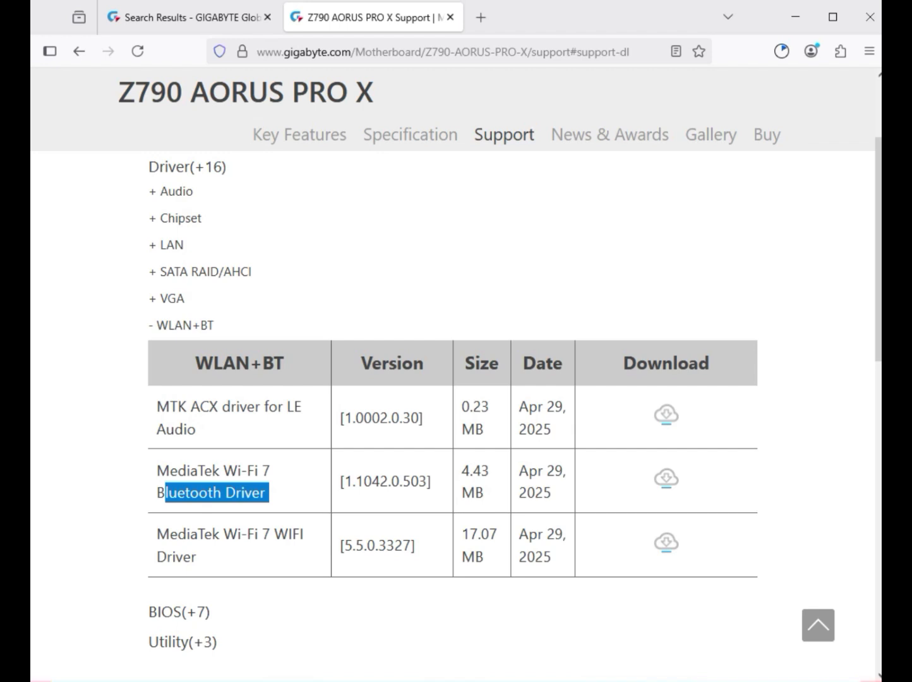
click(667, 478)
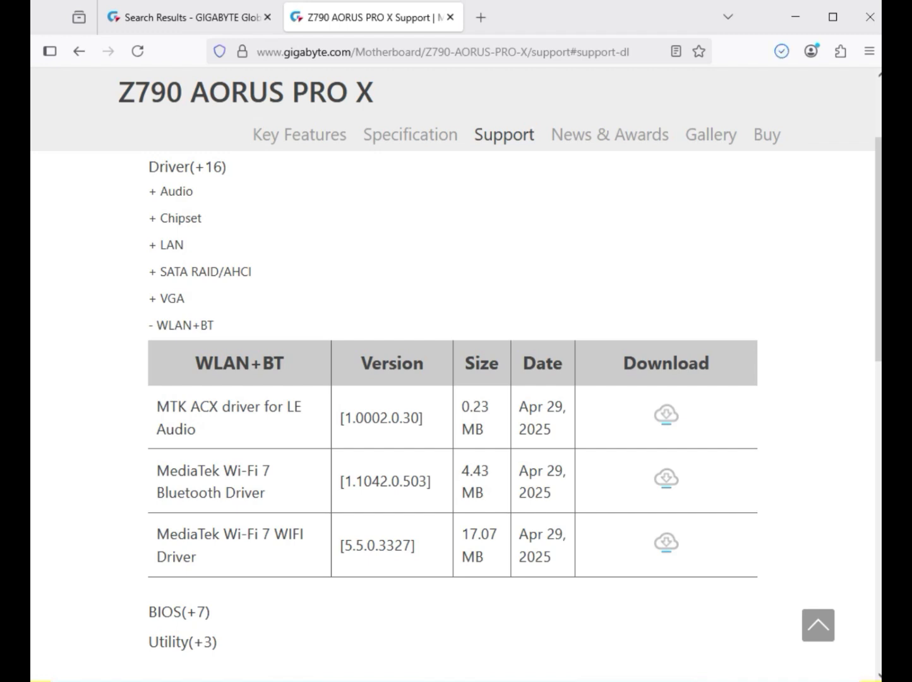
click(781, 51)
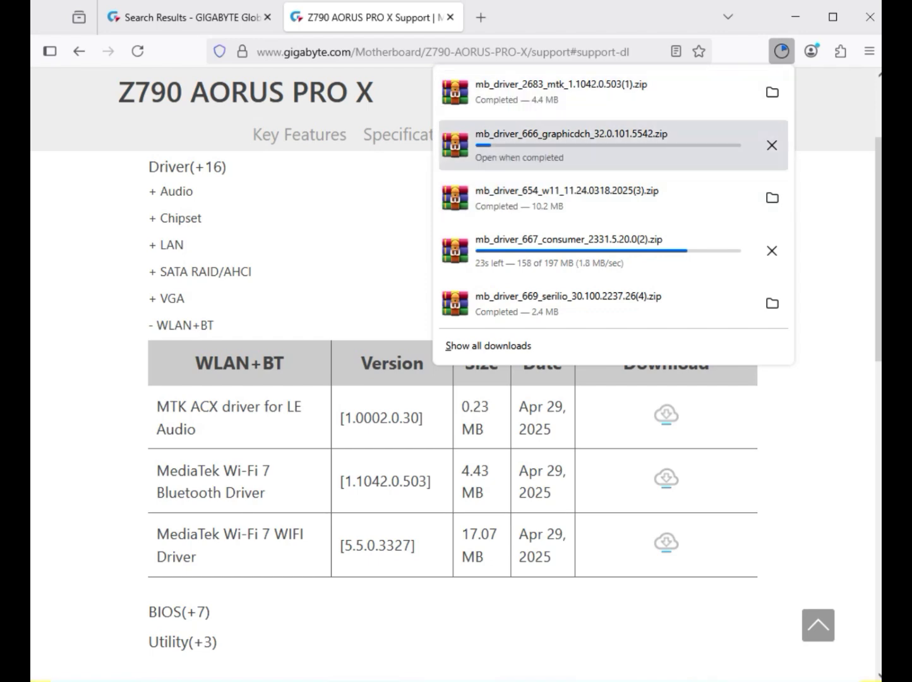
click(666, 543)
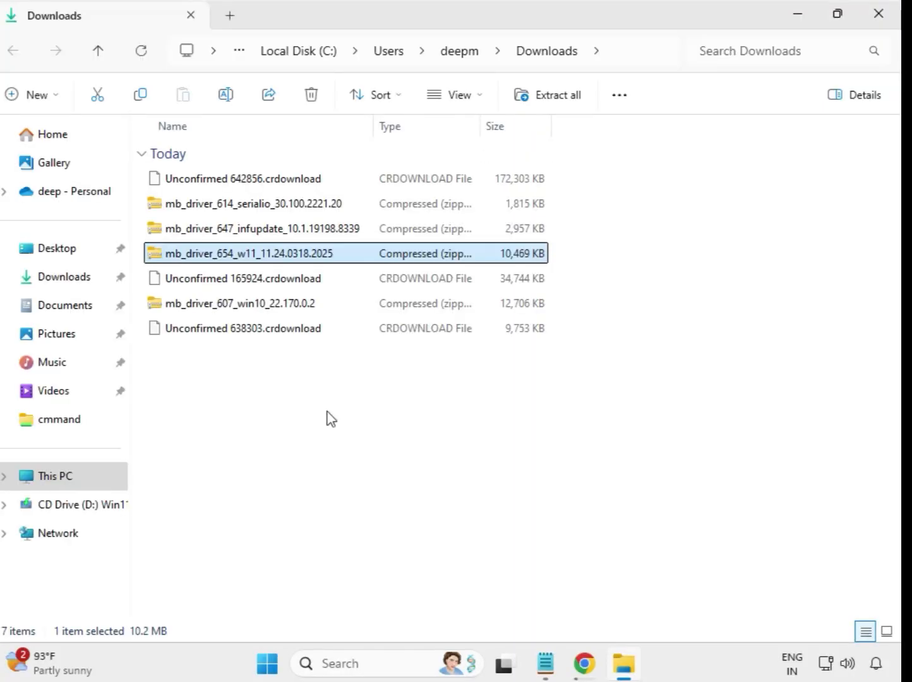
drag(333, 404, 310, 184)
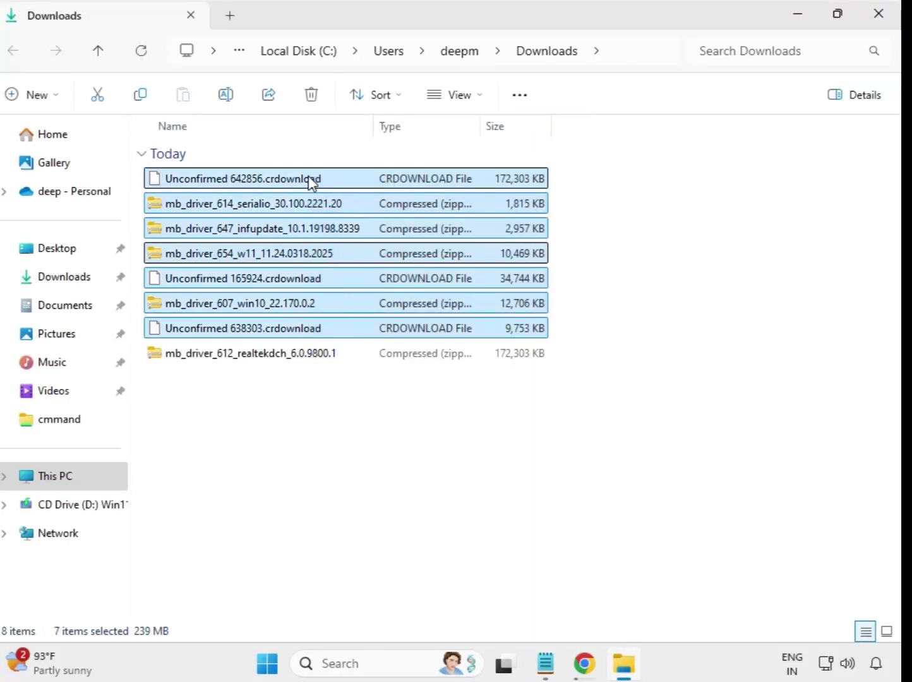
click(486, 421)
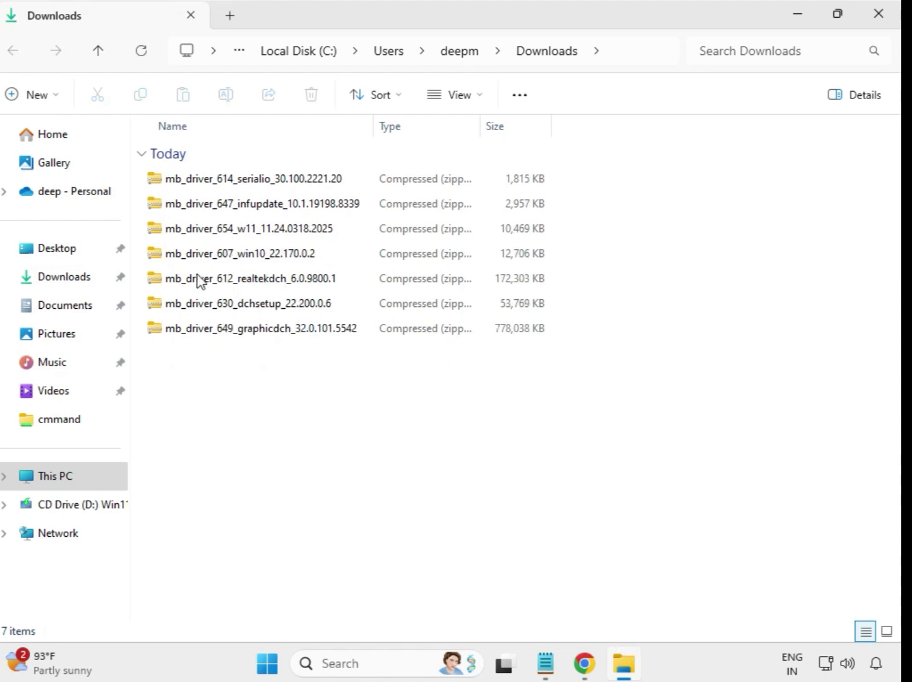
Step: Extract the mb_driver_614_serialio_30.100.2221.20 archive into its own folder in Downloads and close the extracted folder's window
click(233, 185)
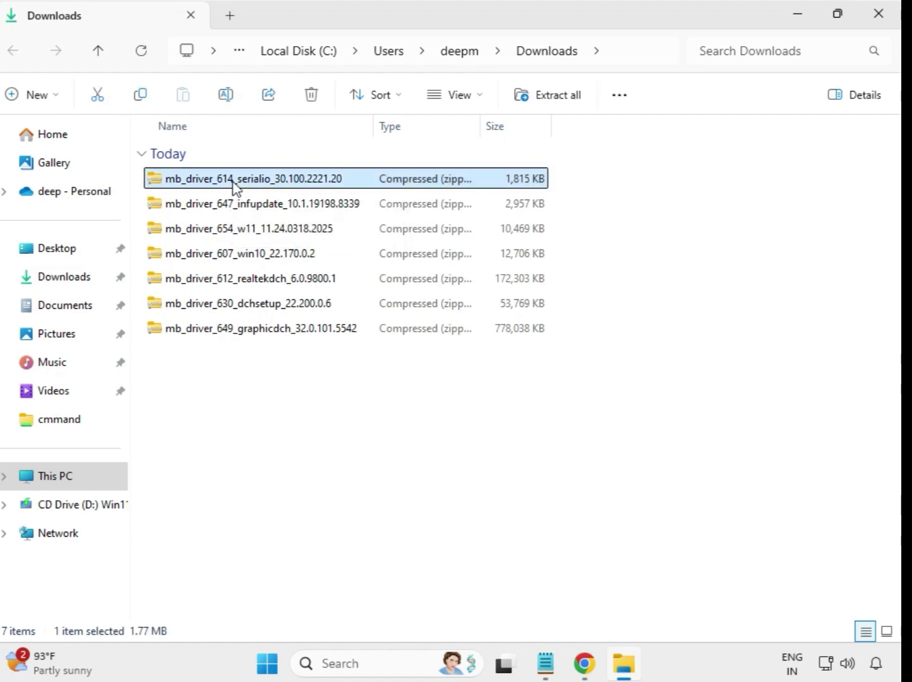
right_click(234, 185)
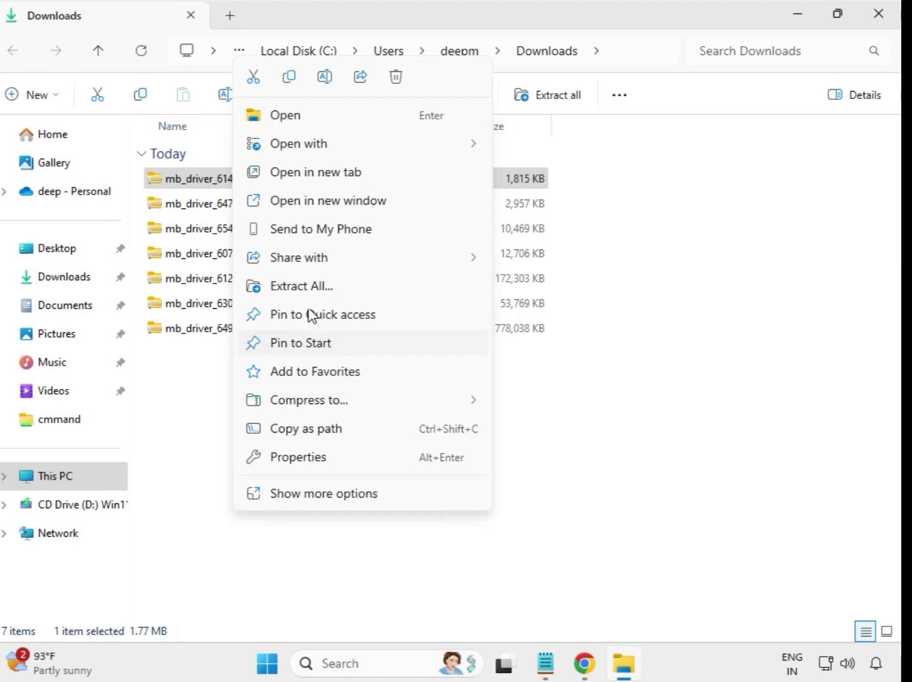
click(307, 293)
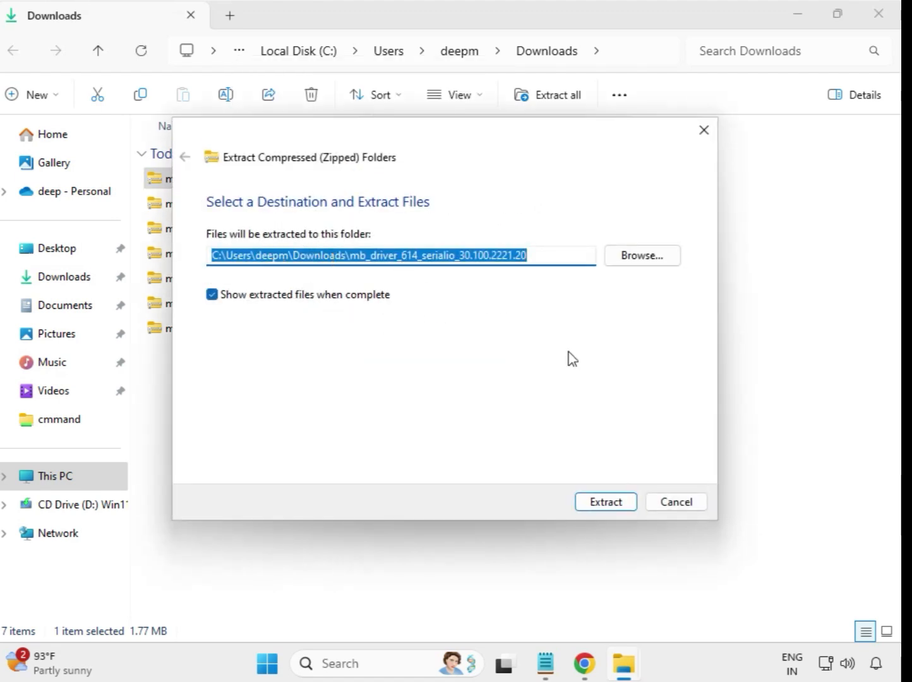
click(614, 503)
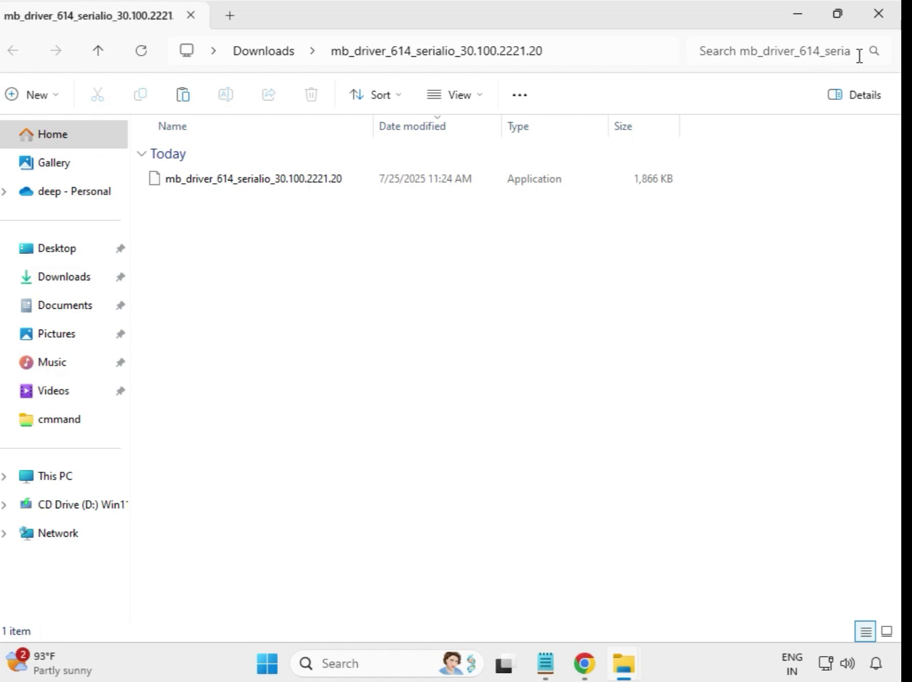
click(880, 15)
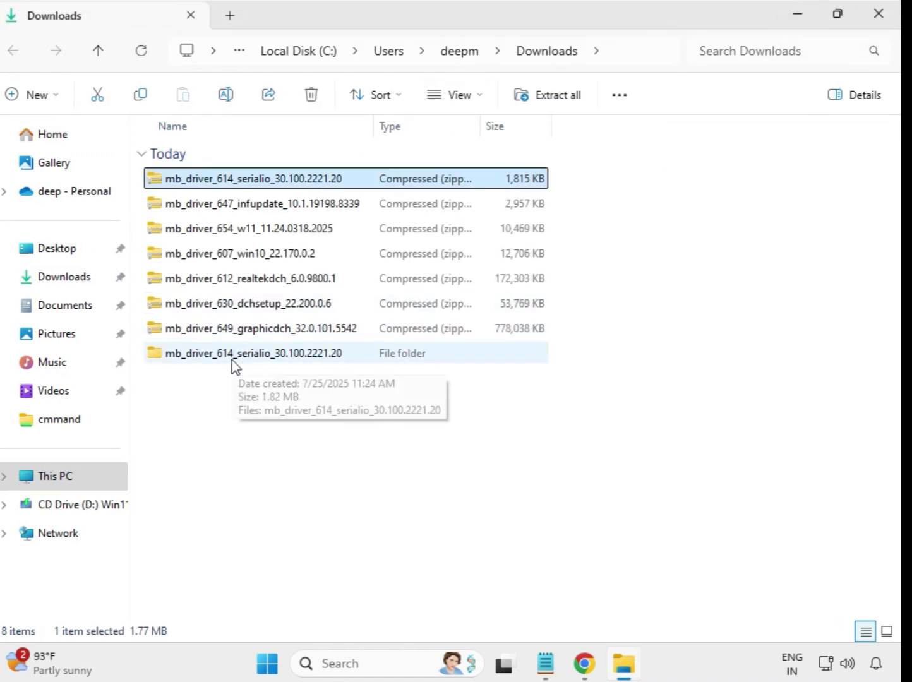
click(189, 357)
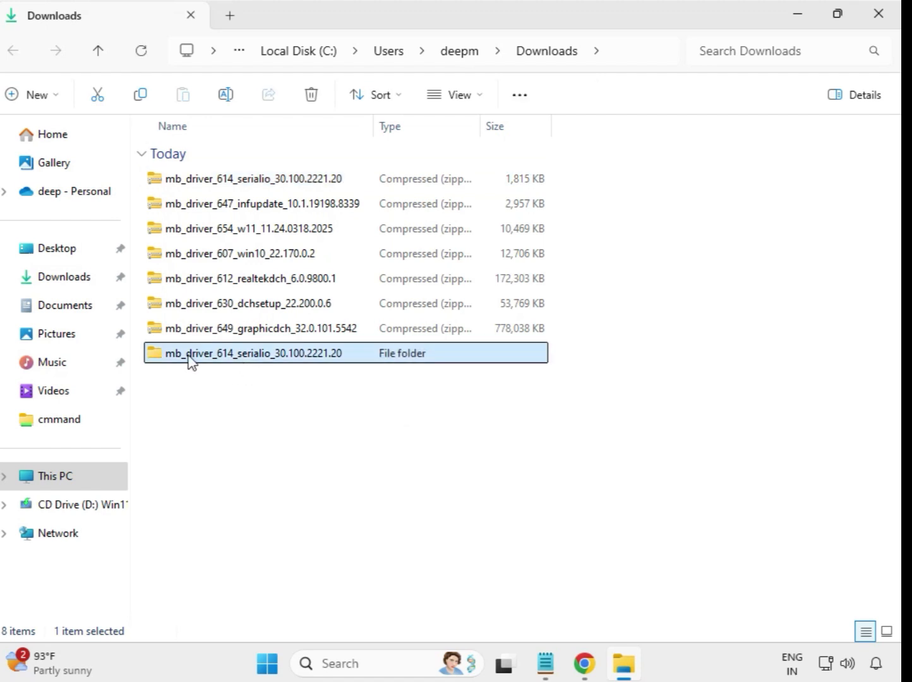
Step: Extract the mb_driver_647_infupdate_10.1.19198.8339 archive into its own folder in Downloads and close the extracted folder's window
click(238, 208)
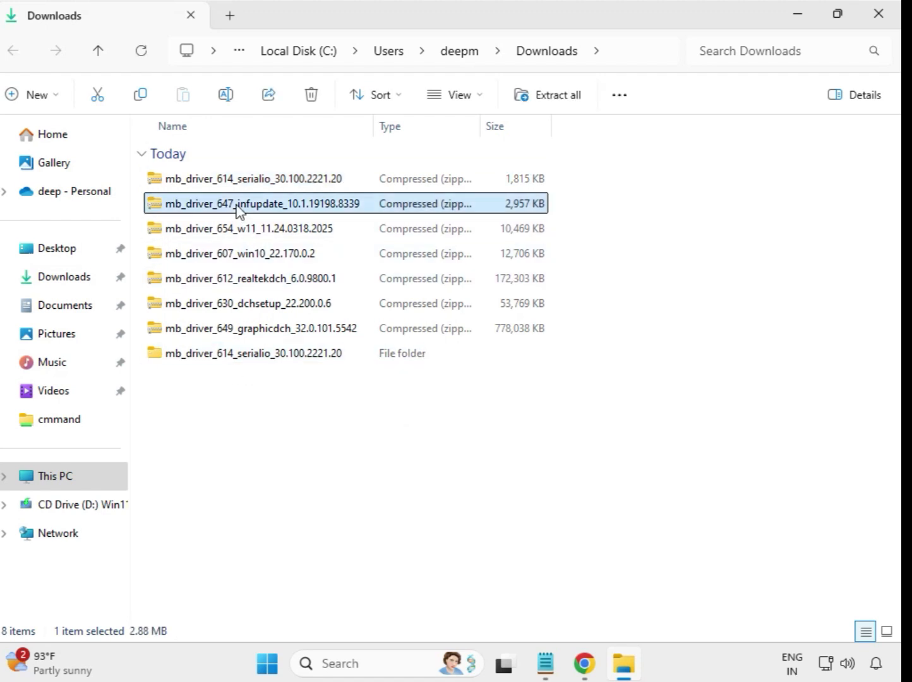
right_click(238, 209)
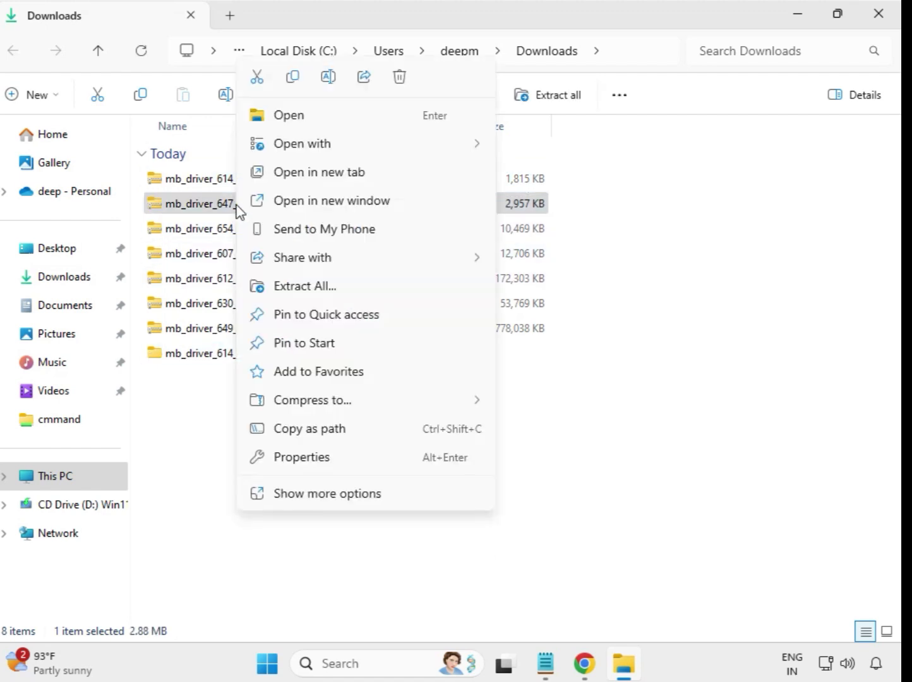
click(304, 287)
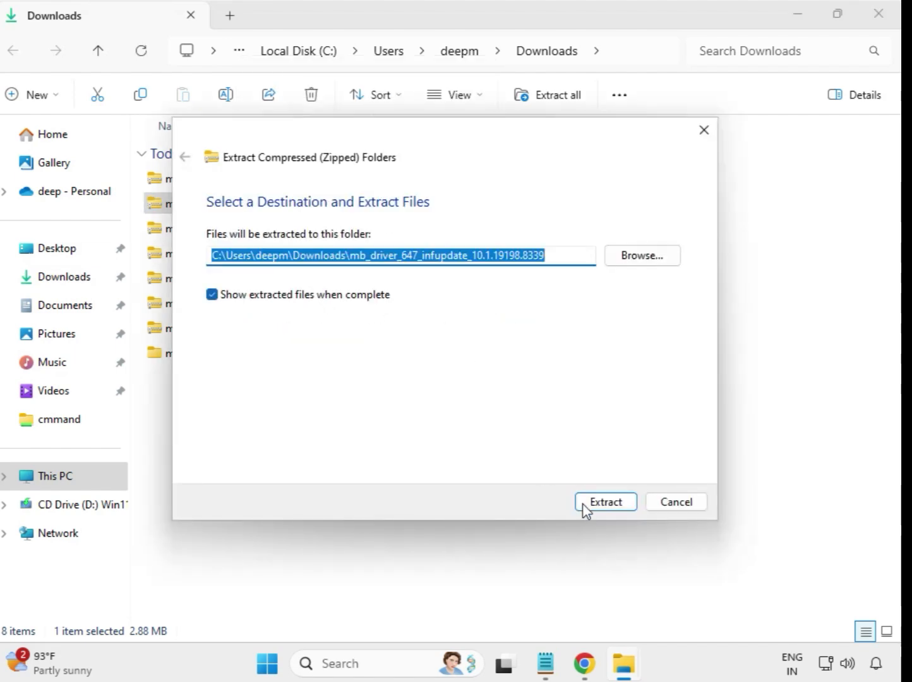
click(597, 509)
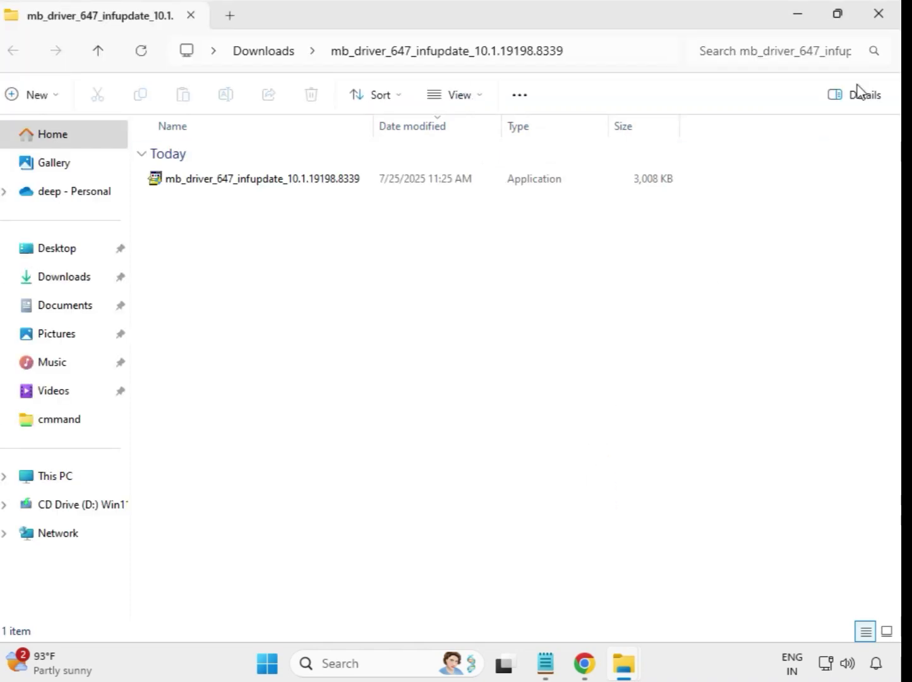
click(879, 14)
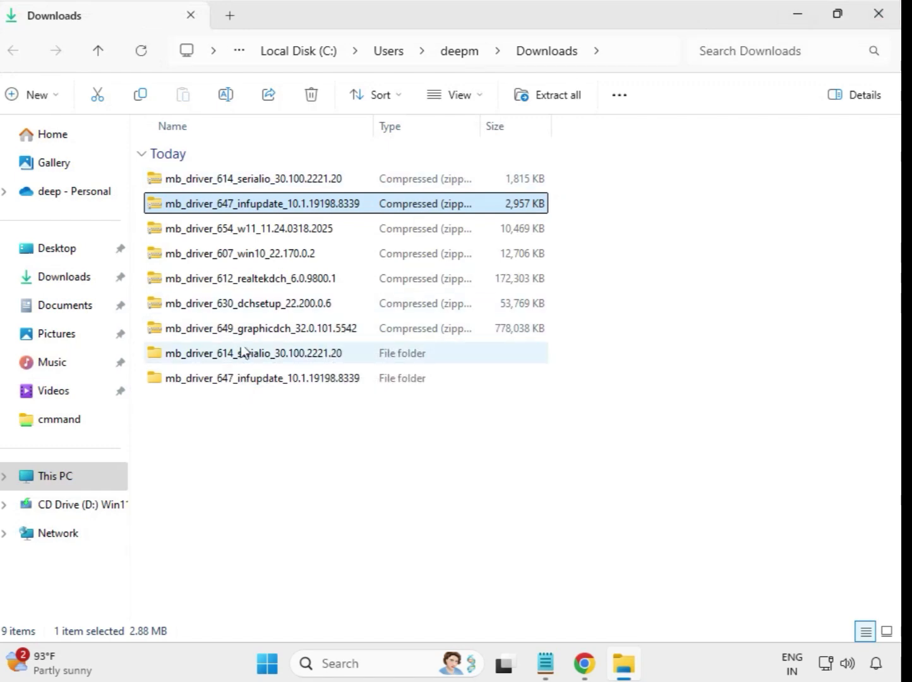
Step: Extract the mb_driver_654_w11_11.24.0318.2025 archive into its own folder in Downloads and close the extracted folder's window
click(235, 234)
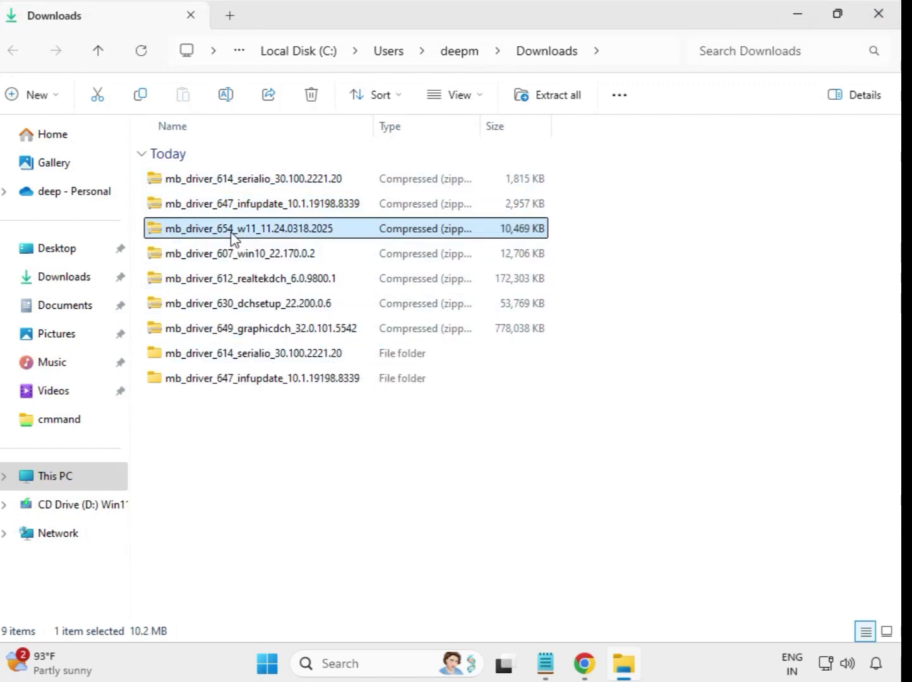
right_click(234, 237)
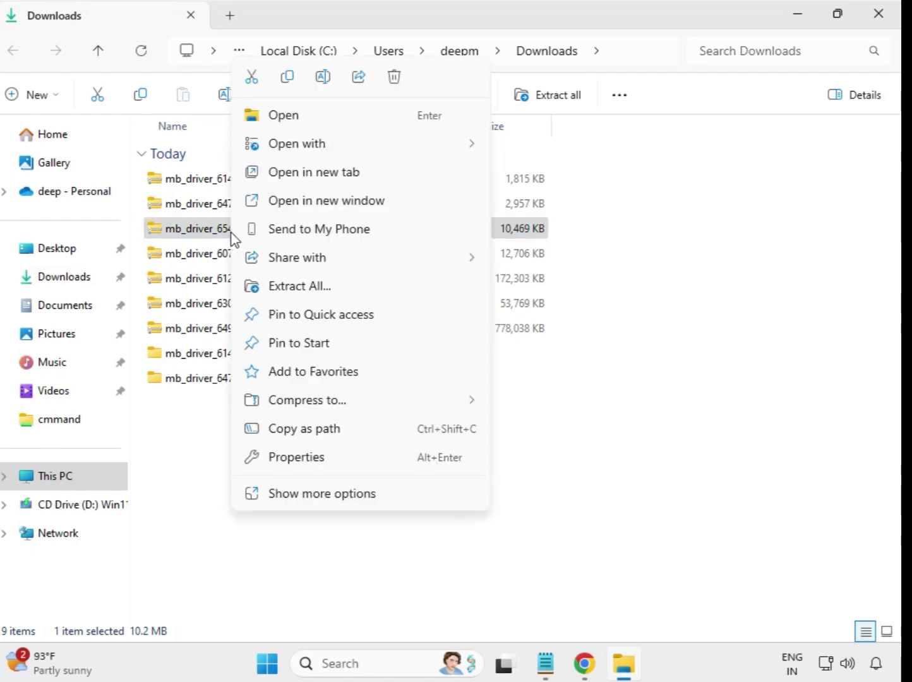
click(314, 291)
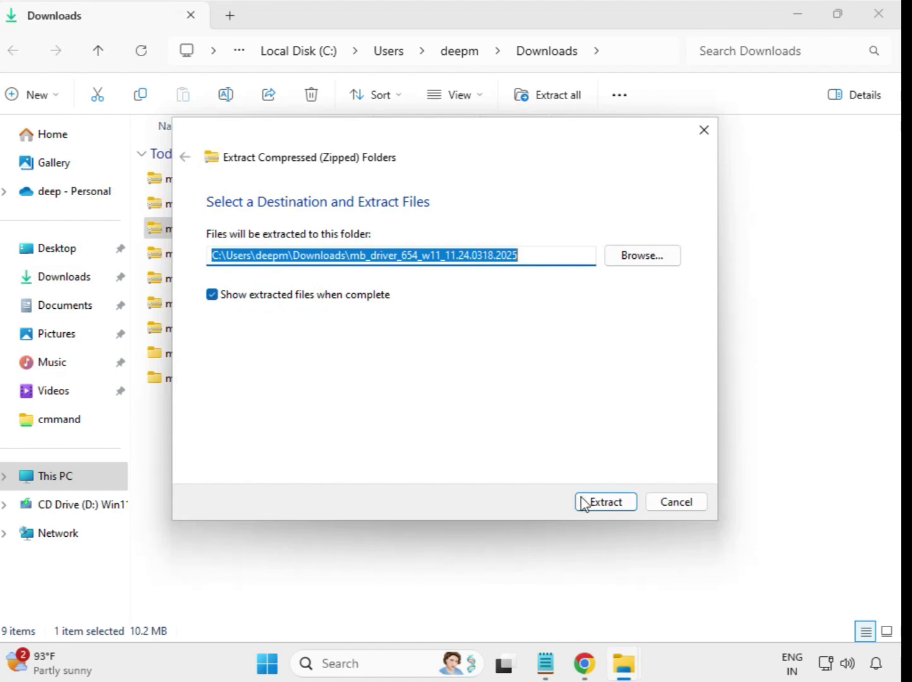
click(582, 503)
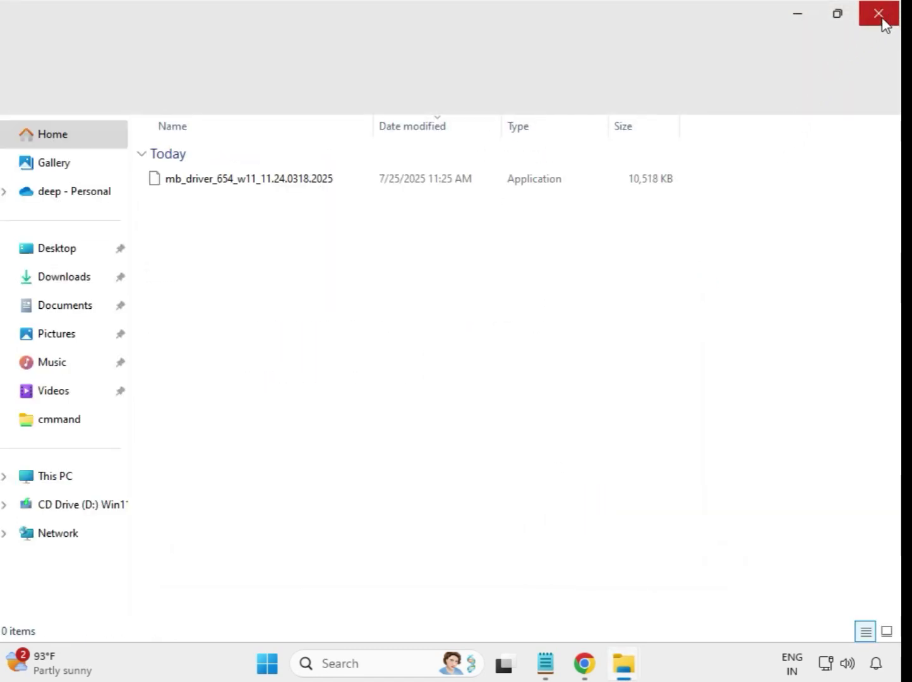
click(881, 17)
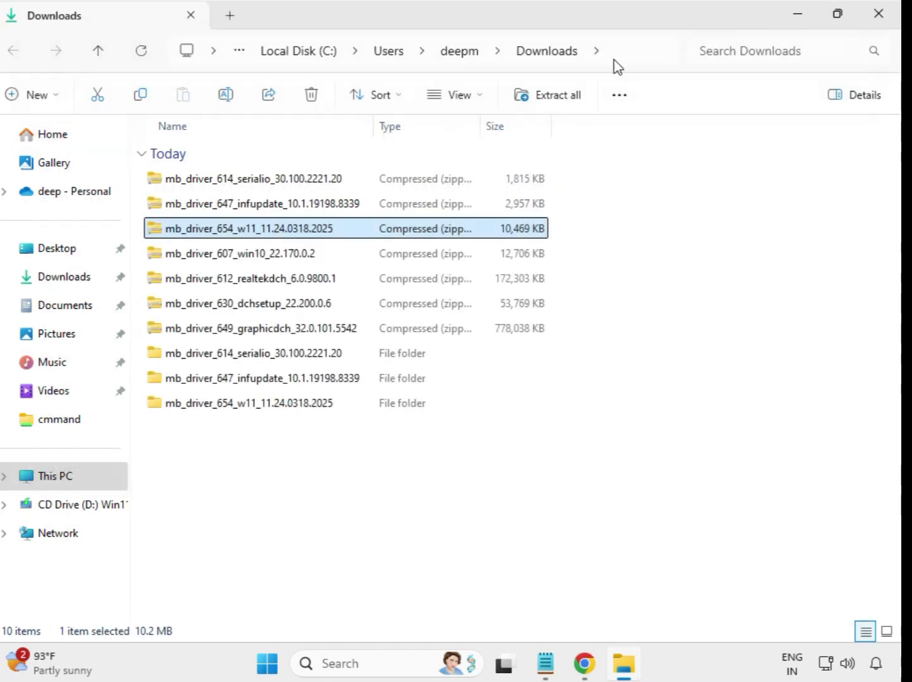
Step: Extract the mb_driver_607_win10_22.170.0.2 archive into its own folder in Downloads and close the extracted folder's window
click(209, 257)
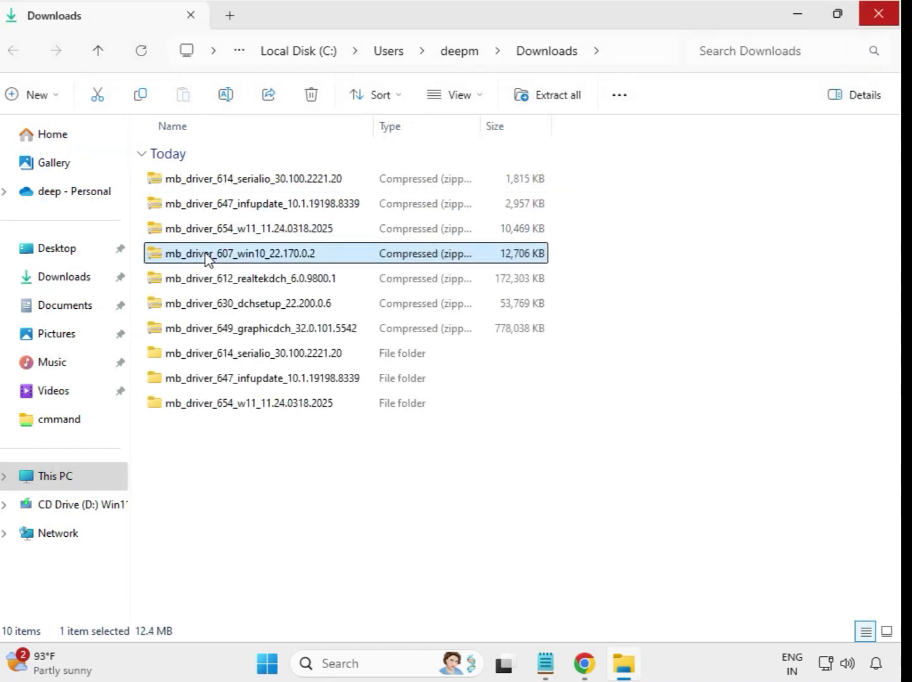
right_click(209, 258)
click(262, 287)
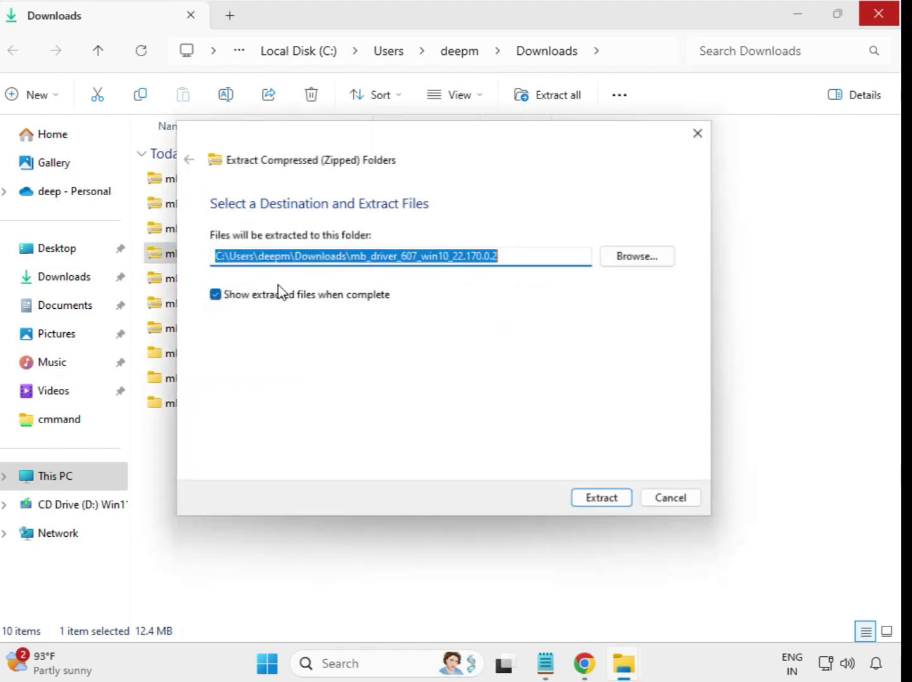
click(606, 502)
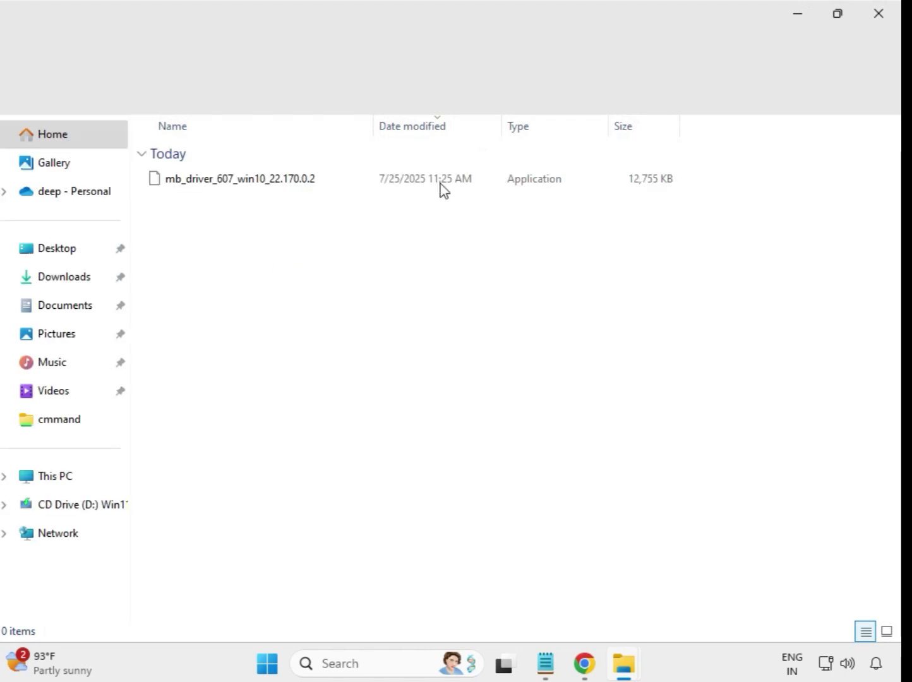
click(878, 12)
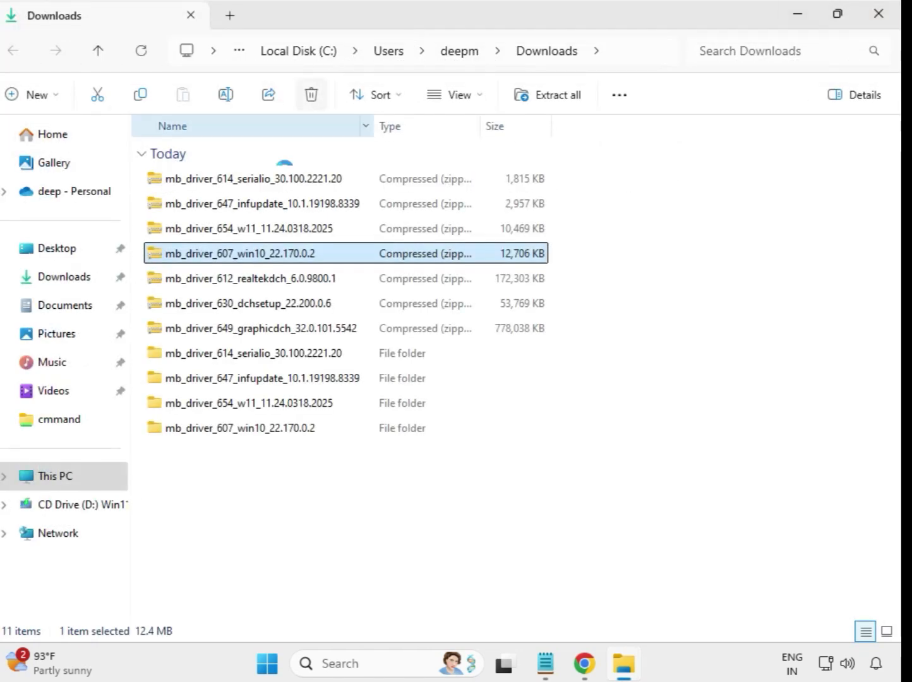
Step: Extract the mb_driver_612_realtekdch_6.0.9800.1 archive into its own folder in Downloads and close the extracted folder's window
click(257, 286)
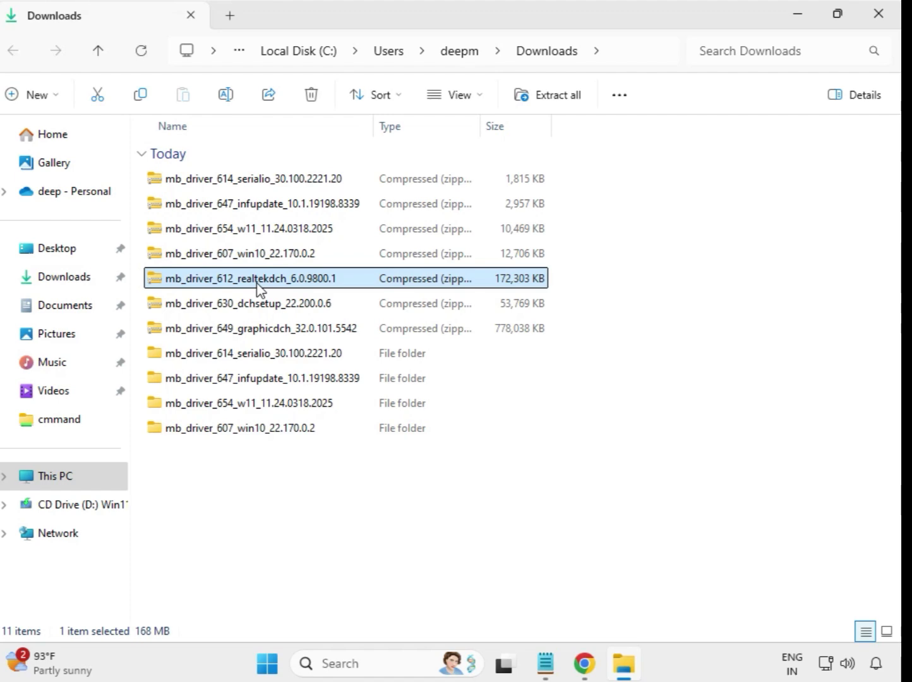
right_click(256, 283)
click(352, 284)
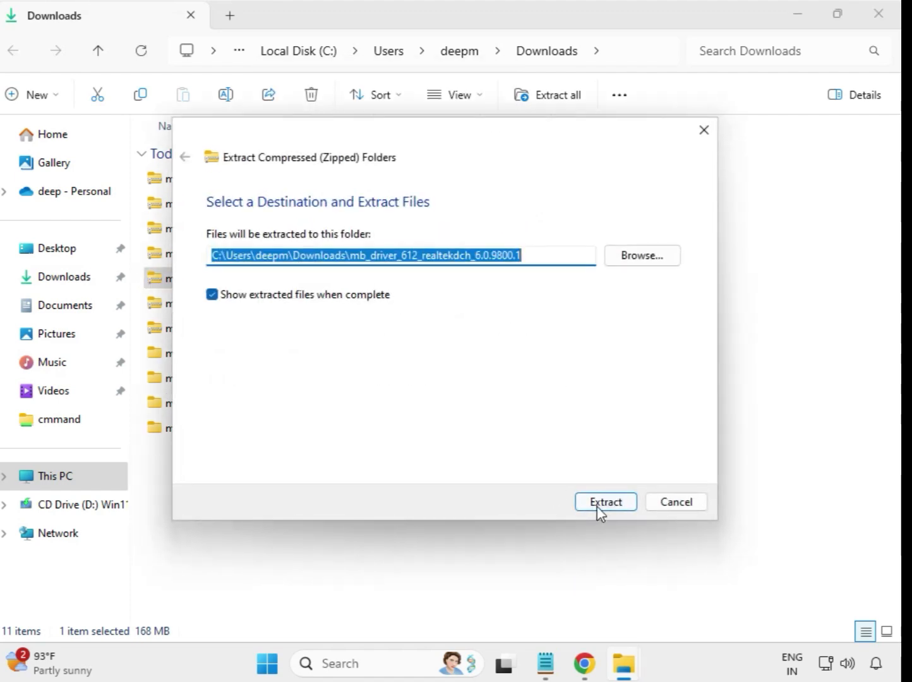
click(600, 509)
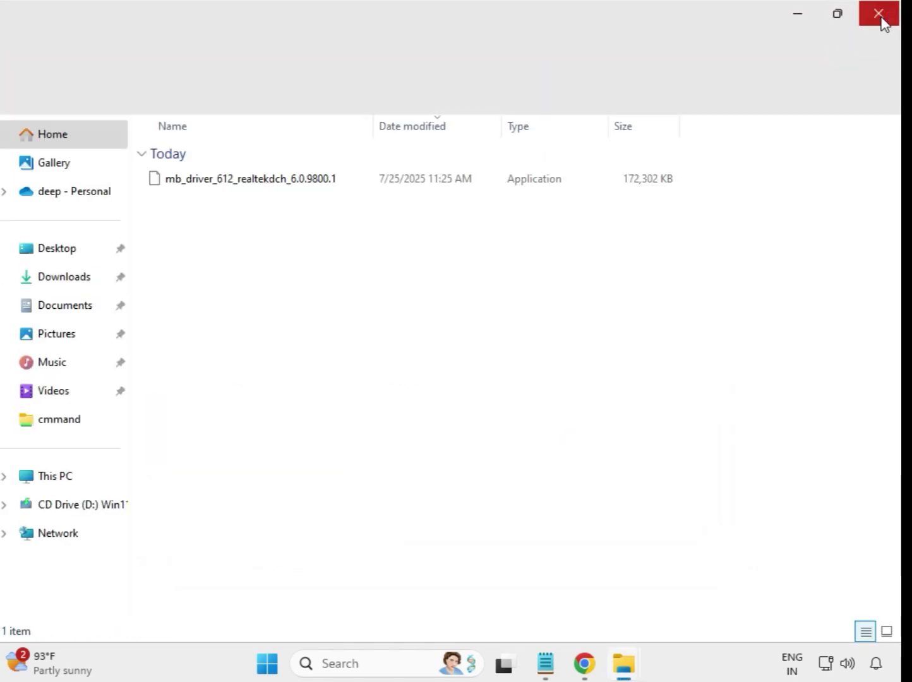
click(882, 22)
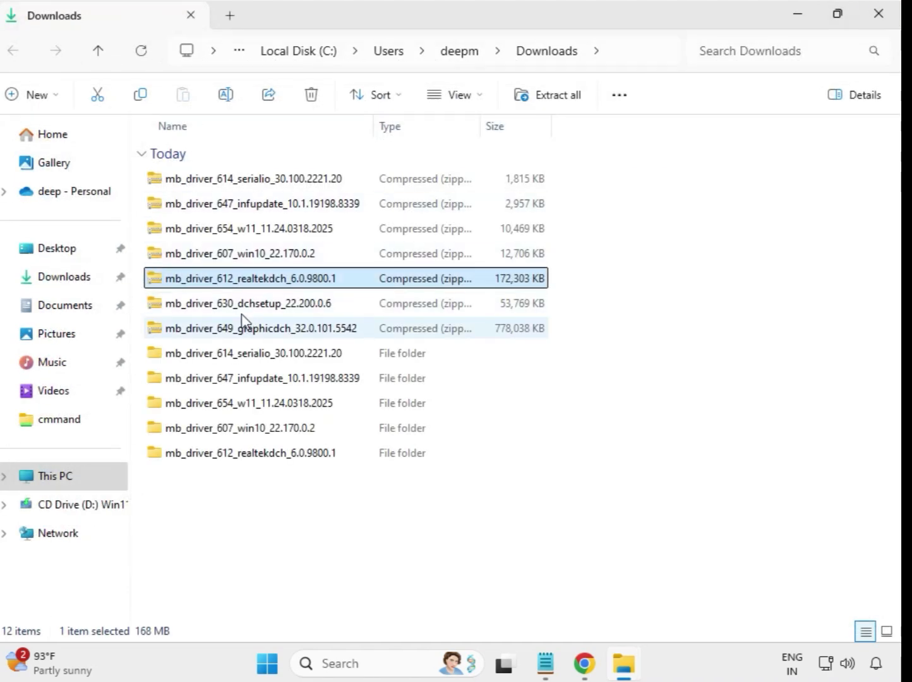
Step: Extract the mb_driver_630_dchsetup_22.200.0.6 archive into its own folder in Downloads and close the extracted folder's window
click(251, 305)
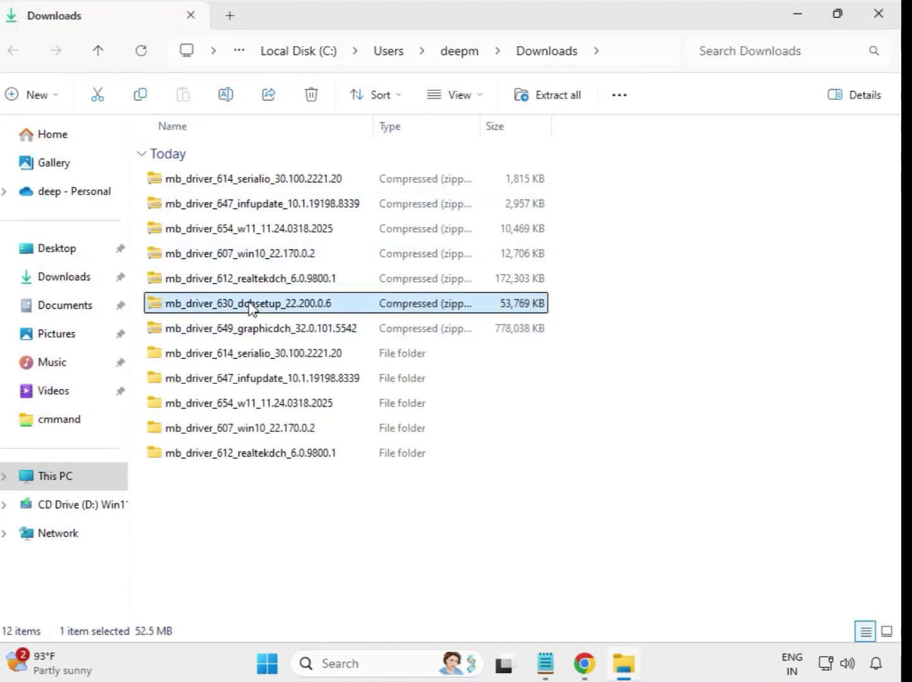
right_click(251, 306)
click(315, 296)
click(602, 503)
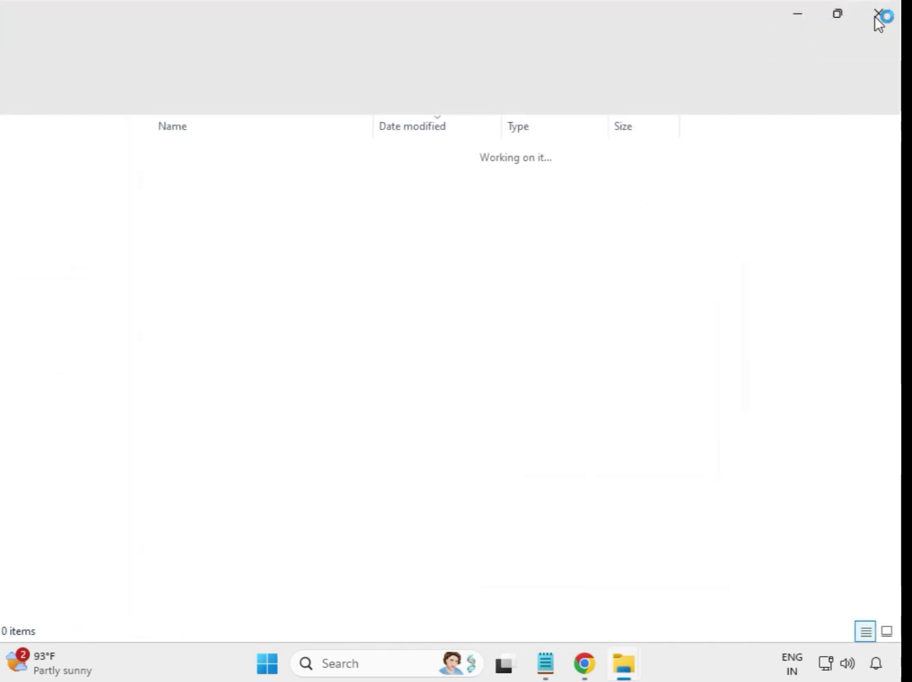
click(879, 18)
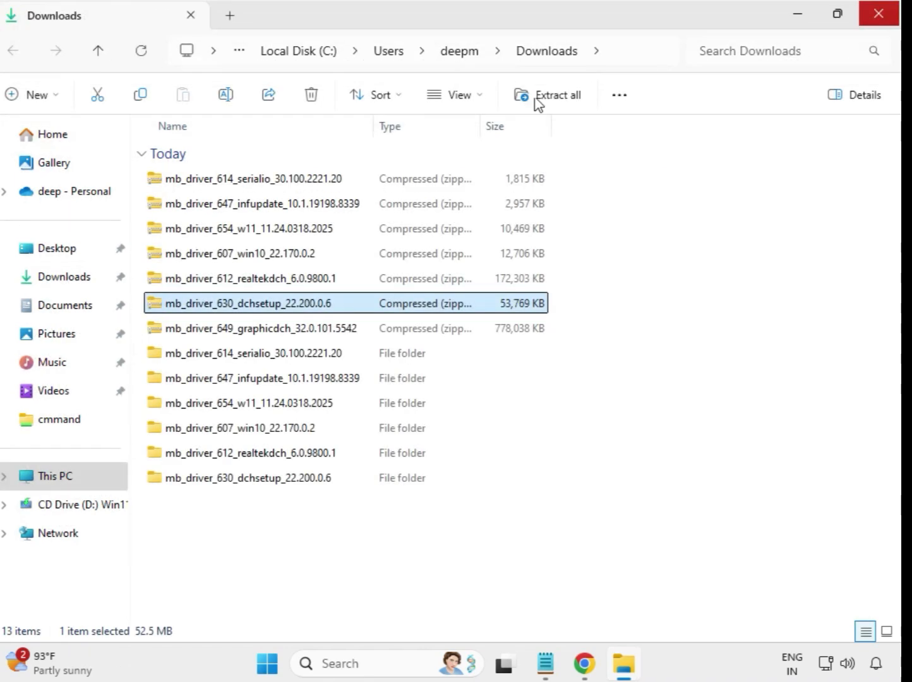
Step: Extract the mb_driver_649_graphicdch_32.0.101.5542 archive into its own folder in Downloads and close the extracted folder's window
click(276, 334)
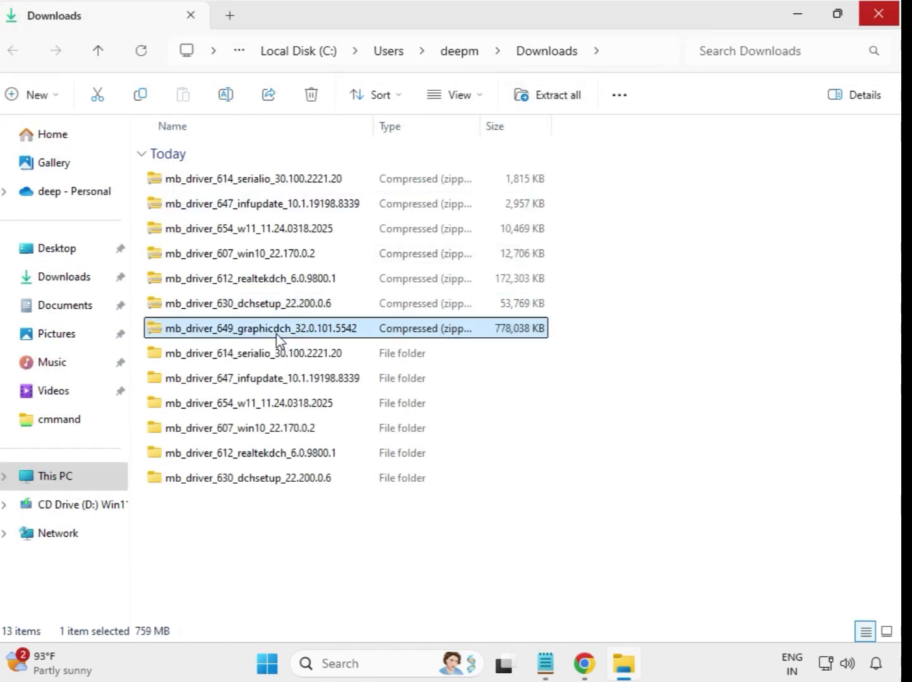
right_click(276, 335)
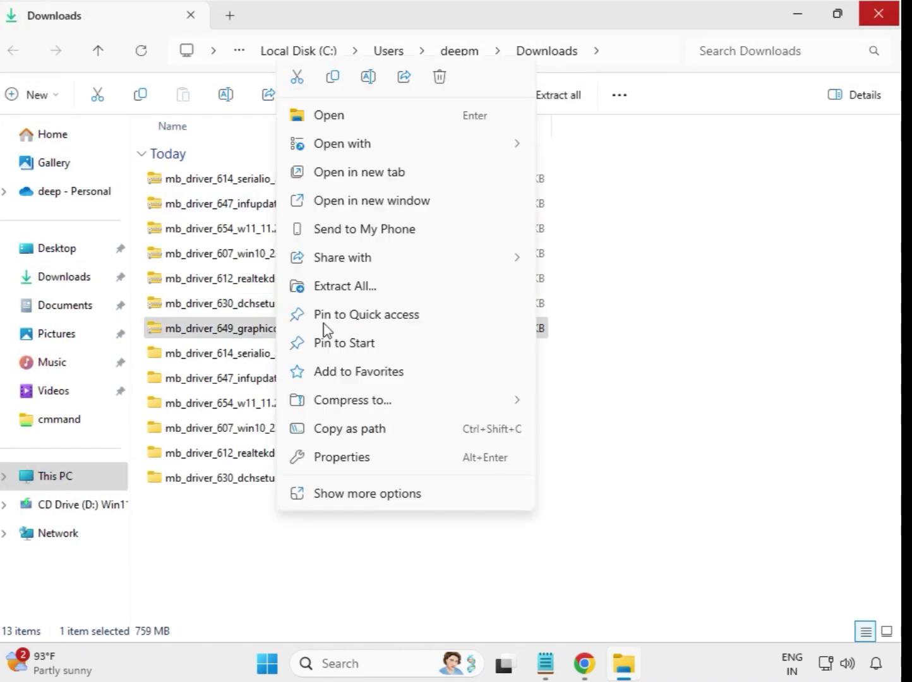
click(358, 287)
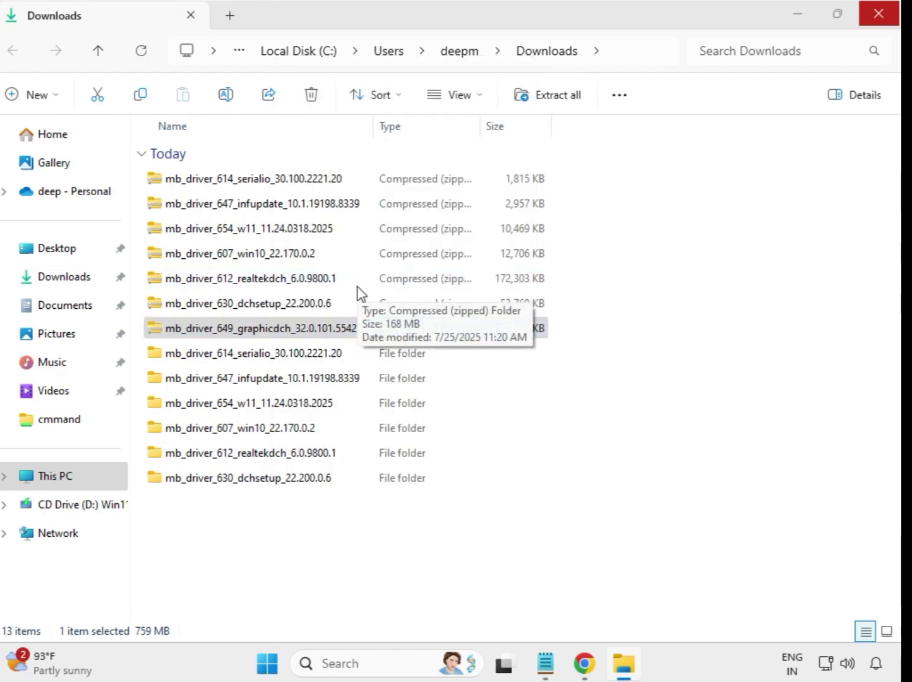
click(604, 505)
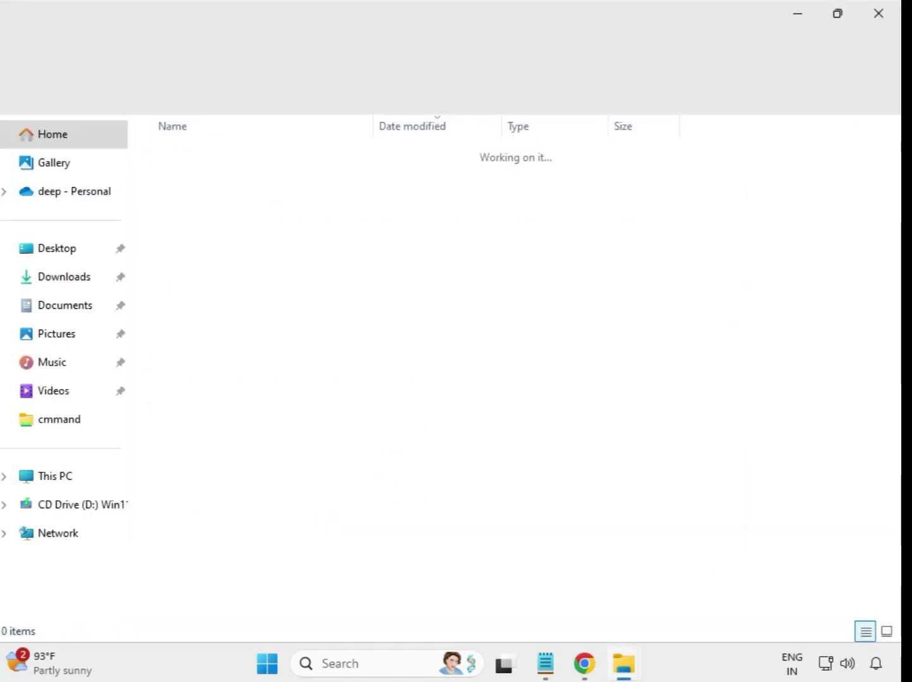
click(880, 14)
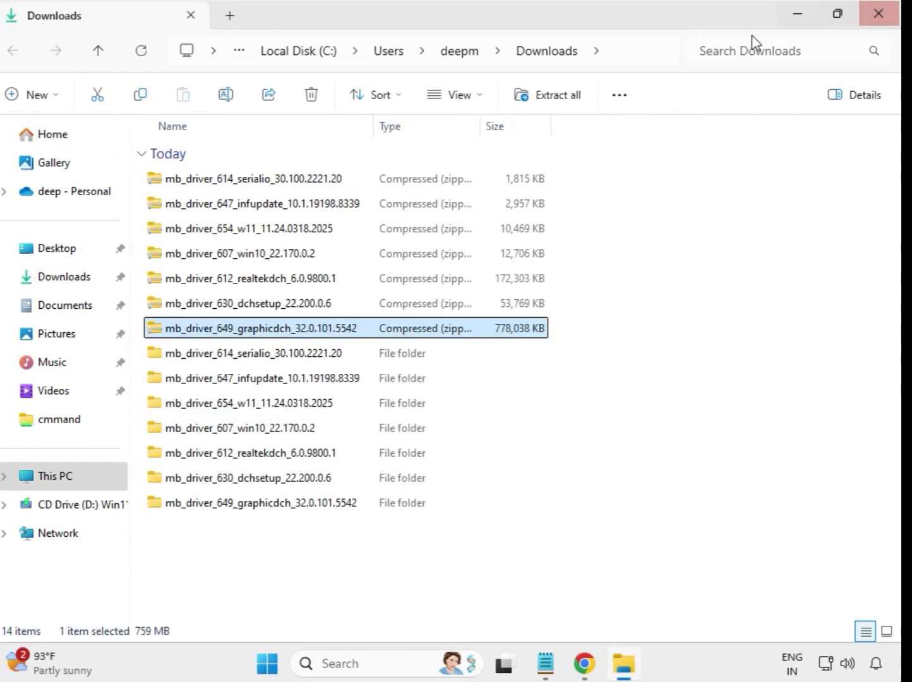
click(456, 569)
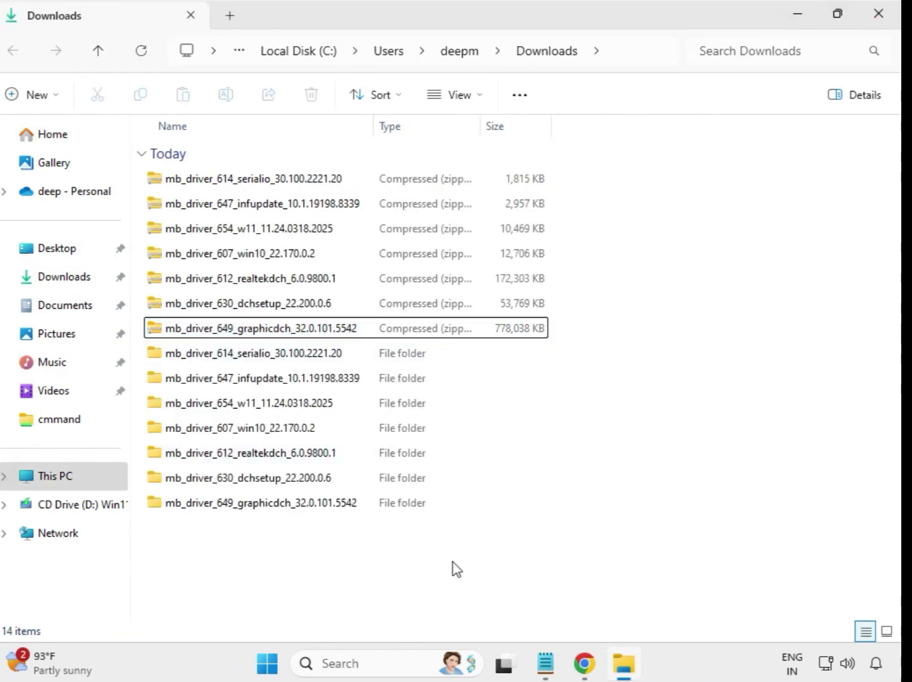
Step: Refresh the Downloads folder listing and briefly highlight the extracted driver folders
right_click(337, 548)
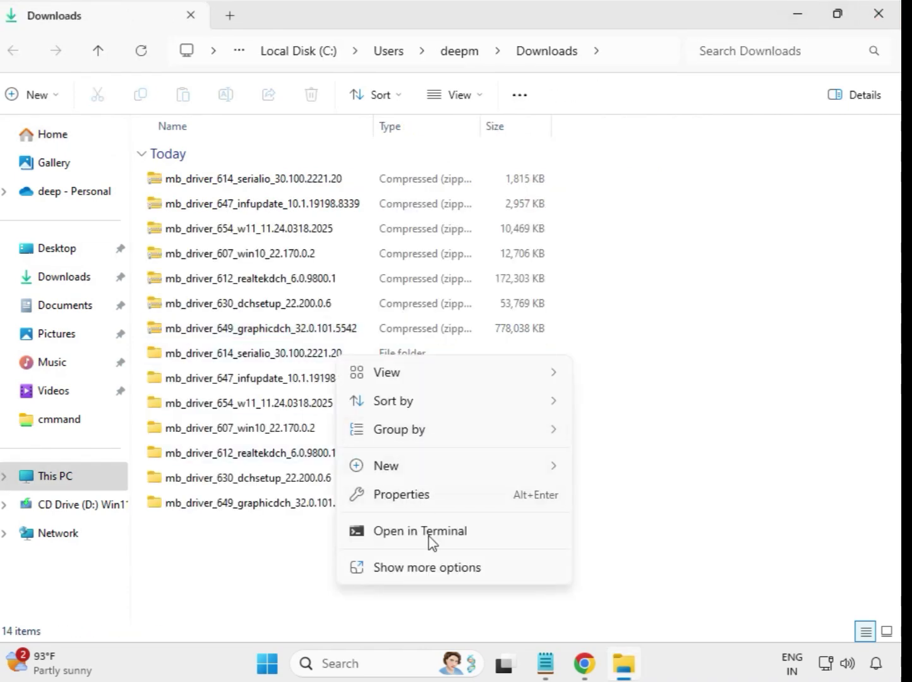
click(436, 567)
click(397, 379)
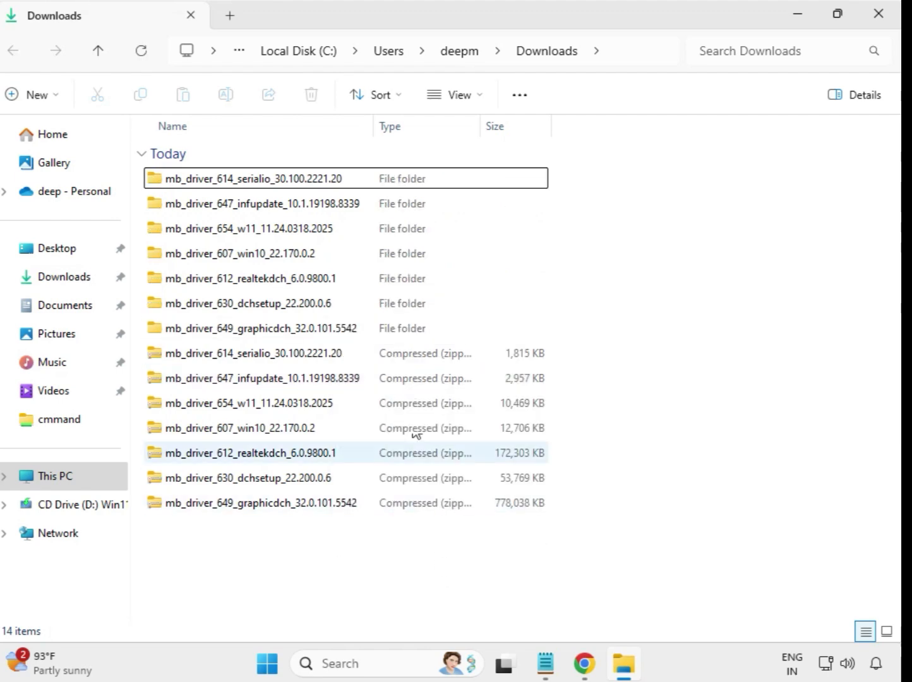
drag(558, 328, 346, 172)
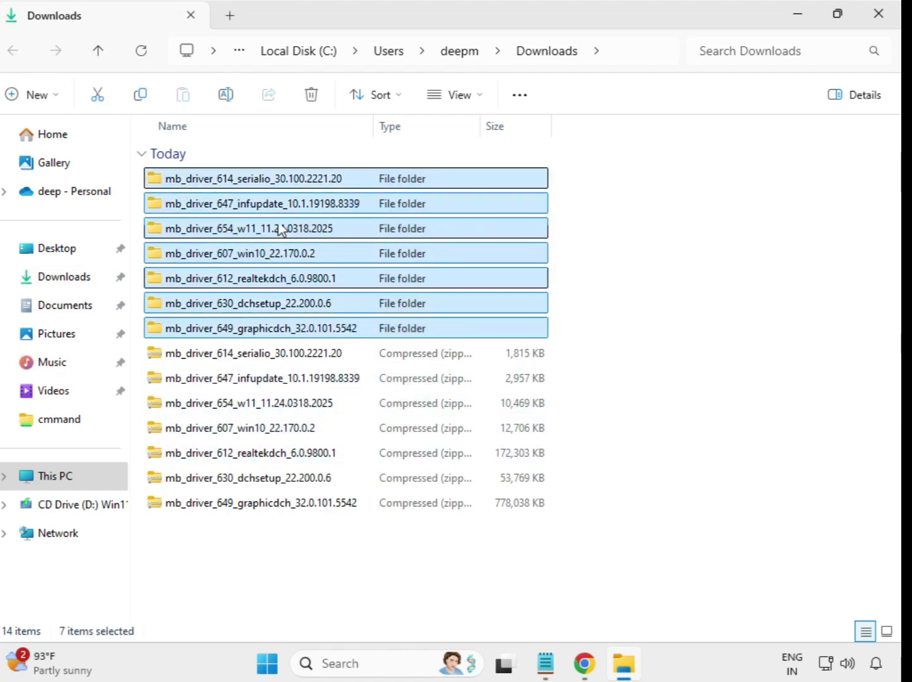
click(569, 213)
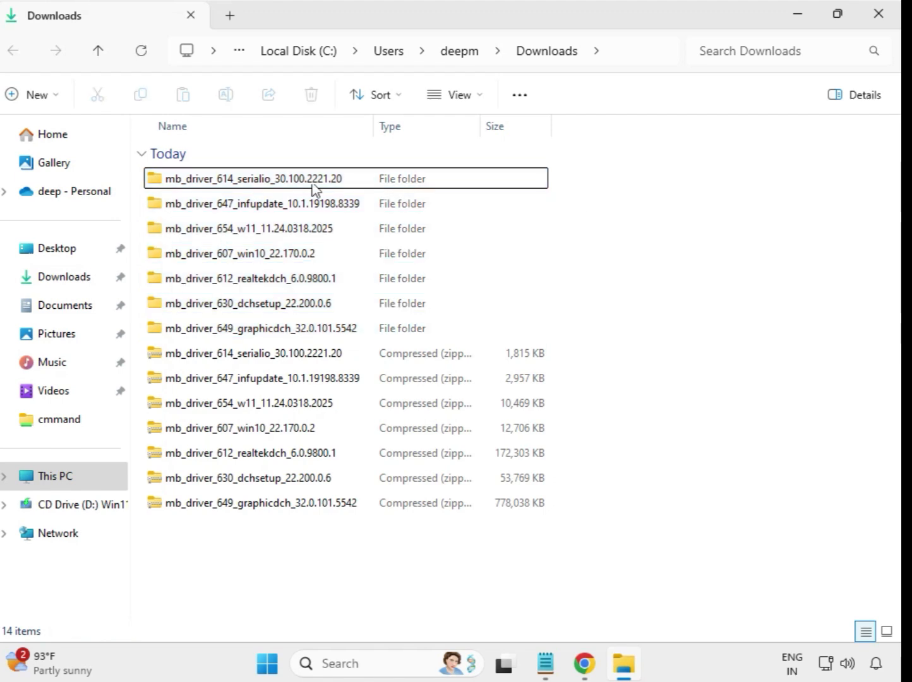
Step: Run the mb_driver_614_serialio_30.100.2221.20 application from its extracted folder as administrator, allowing device changes, and return to Downloads
double_click(254, 182)
click(241, 182)
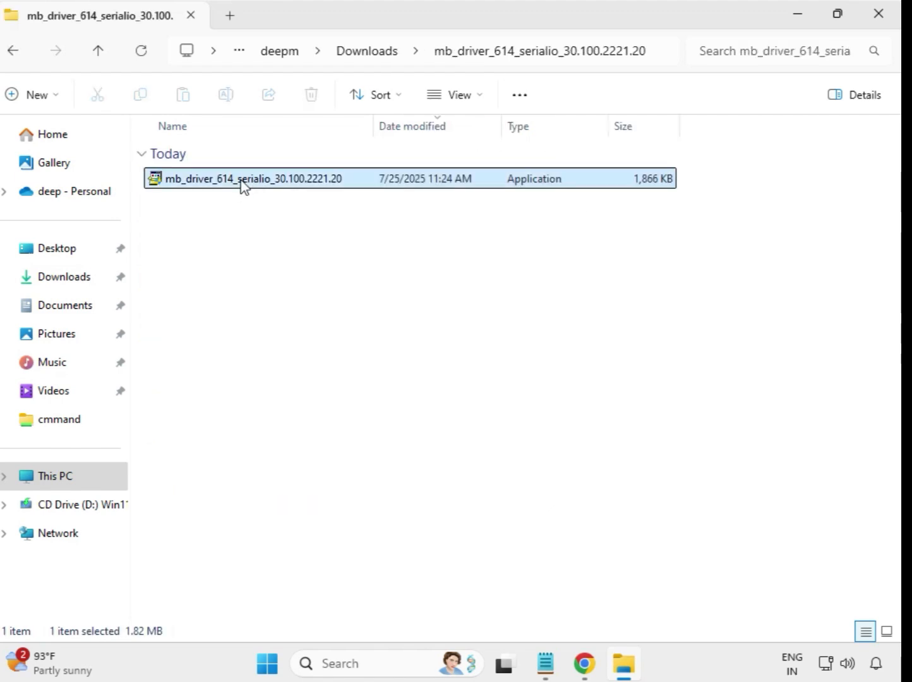
right_click(241, 186)
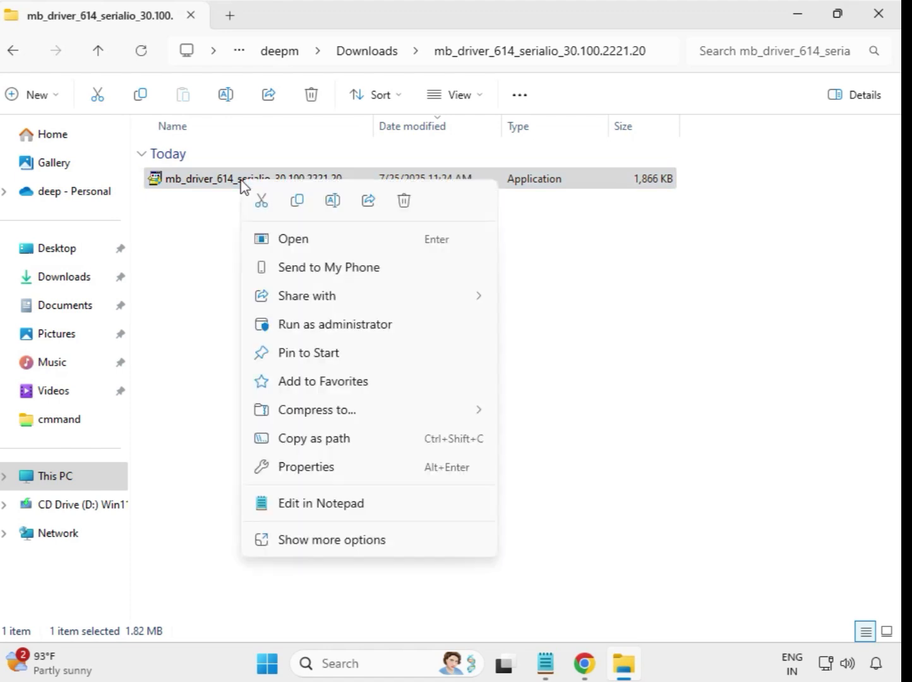
click(322, 327)
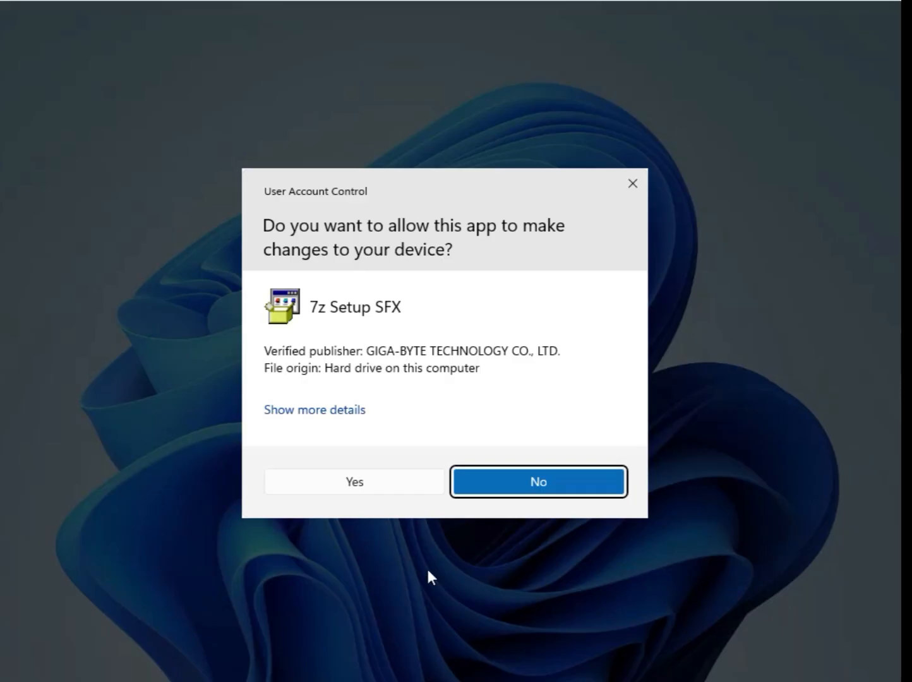
click(365, 482)
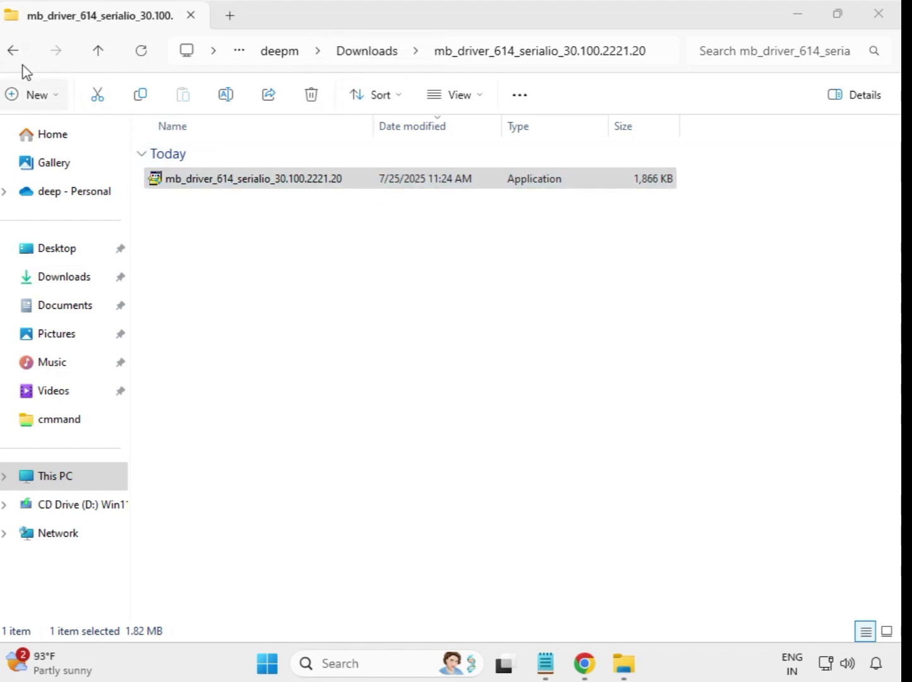
click(14, 52)
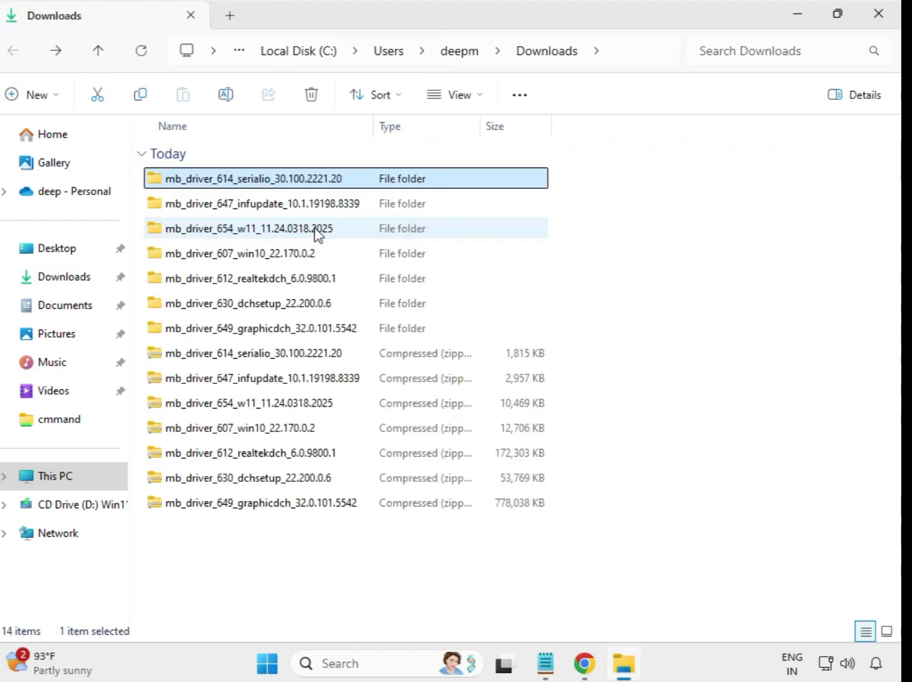
Step: Run the mb_driver_647_infupdate_10.1.19198.8339 application from its extracted folder as administrator, allowing device changes, and return to Downloads
double_click(302, 205)
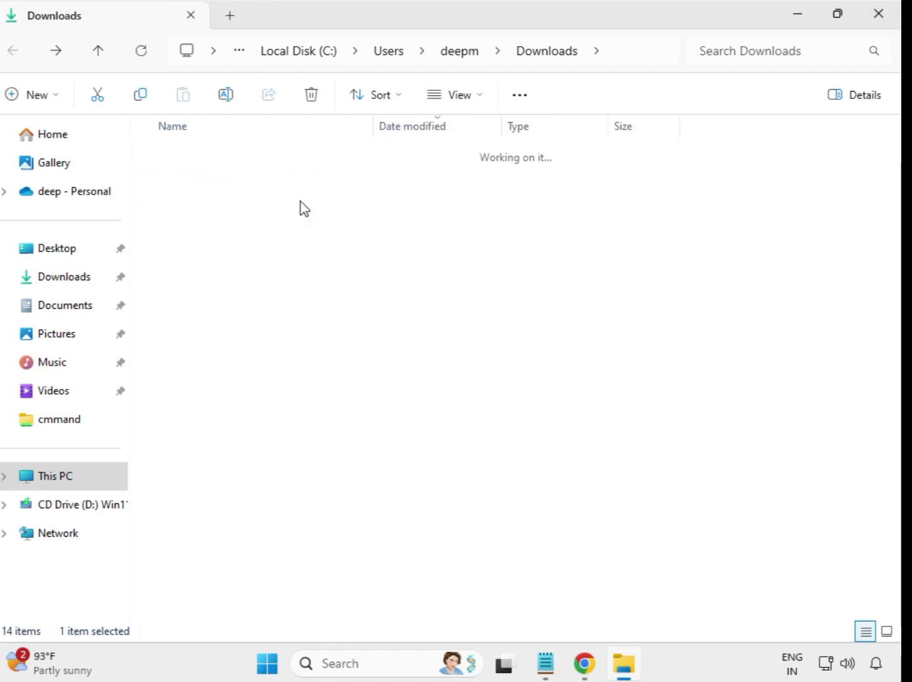
click(302, 182)
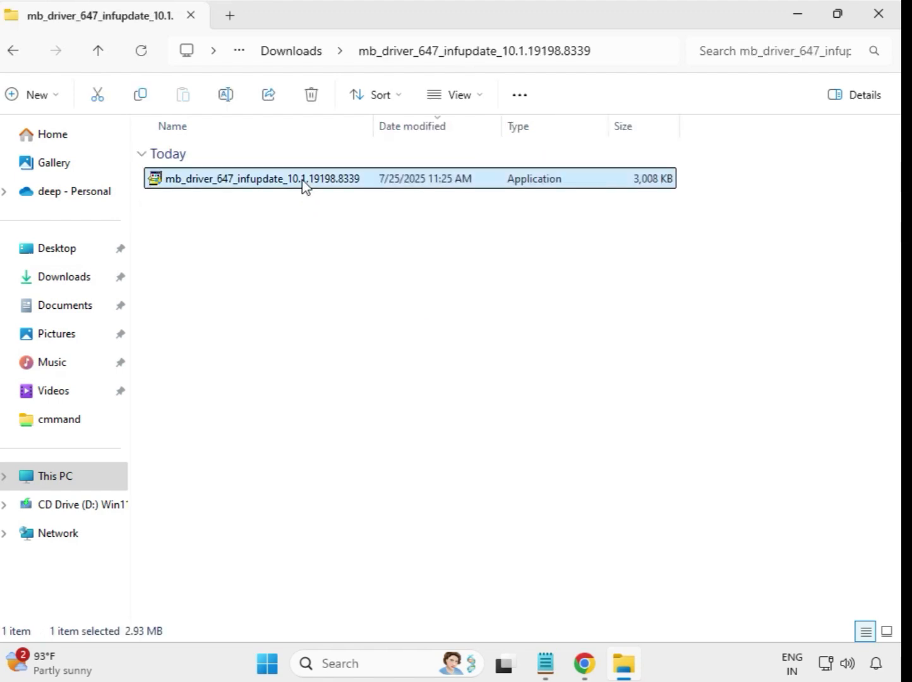
right_click(303, 183)
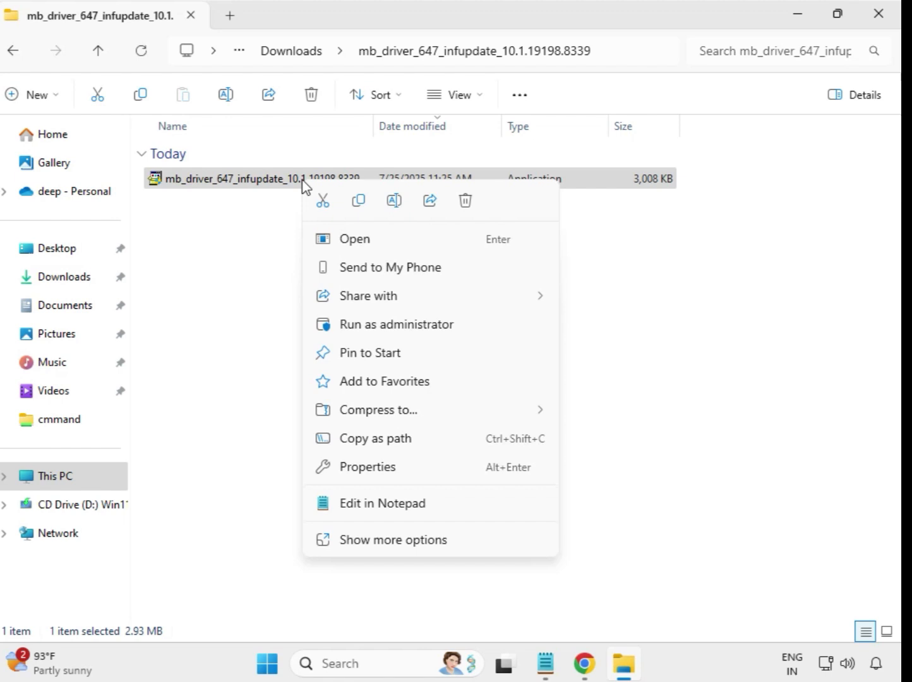
click(405, 326)
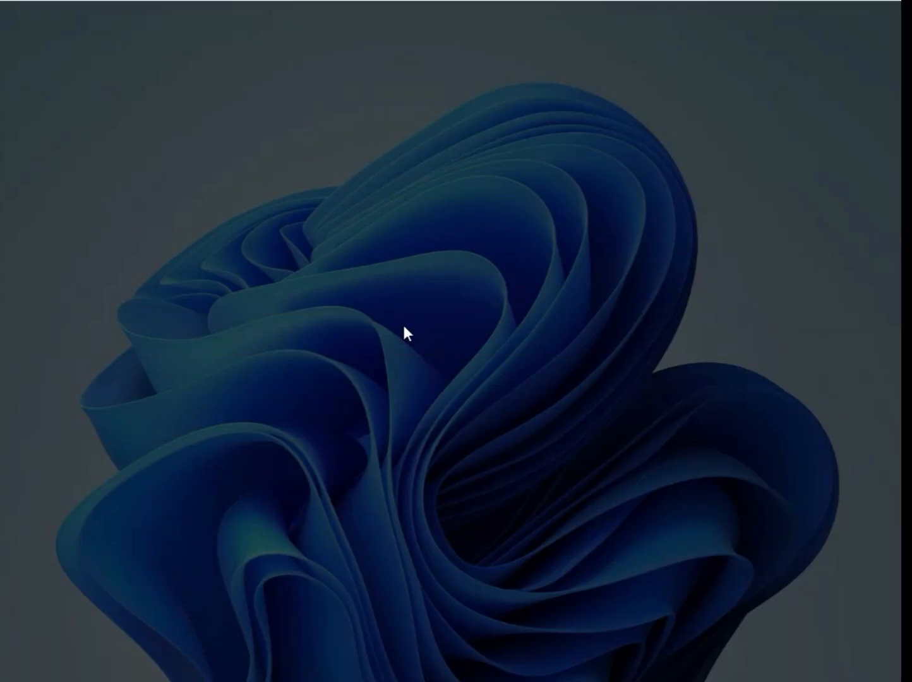
click(414, 491)
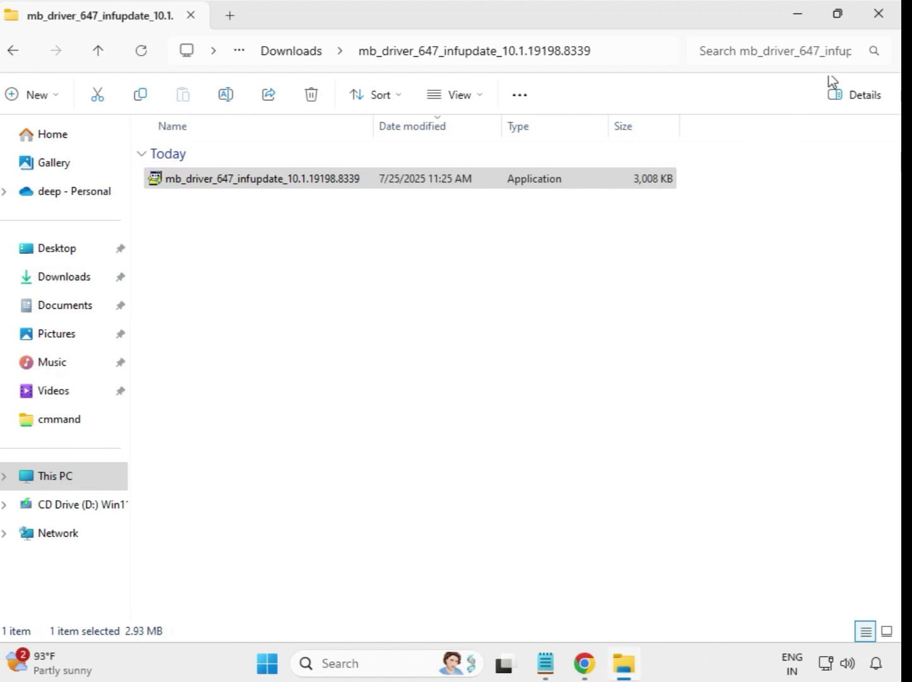
click(276, 57)
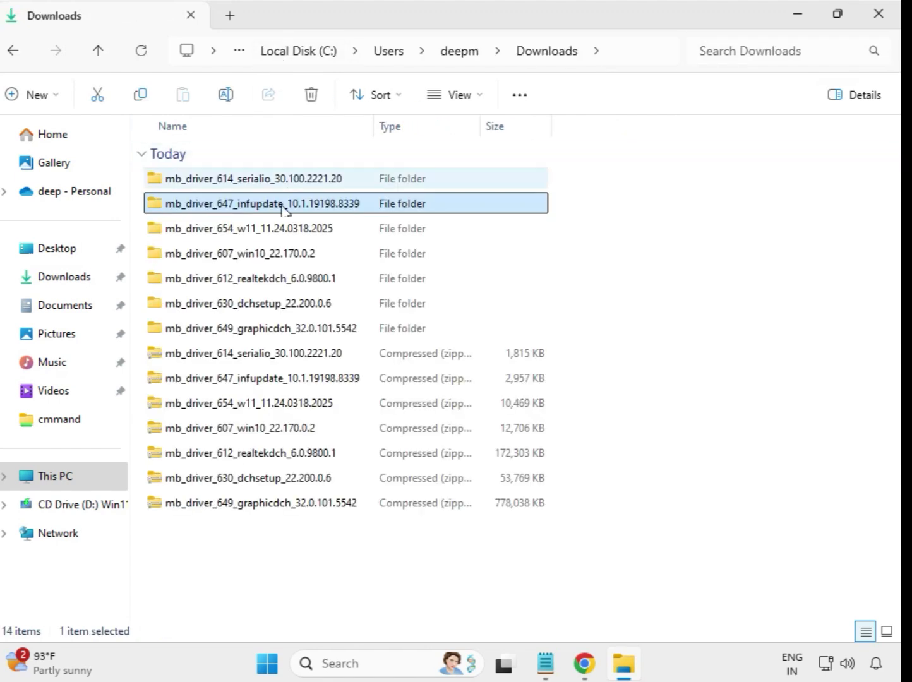
Step: Run the mb_driver_654_w11_11.24.0318.2025 application from its extracted folder as administrator, allowing device changes, and return to Downloads
double_click(240, 232)
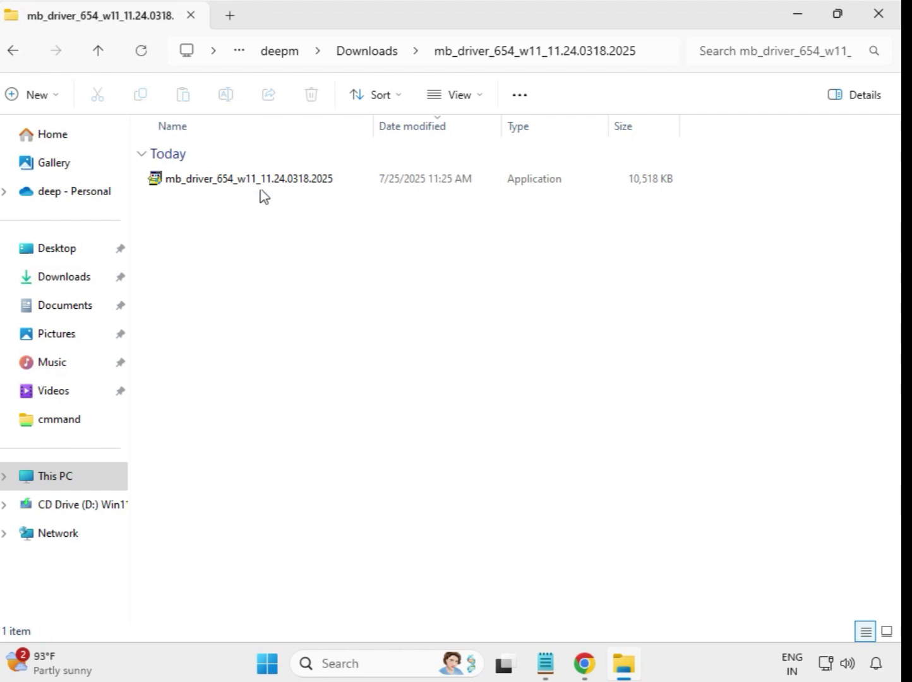
click(267, 187)
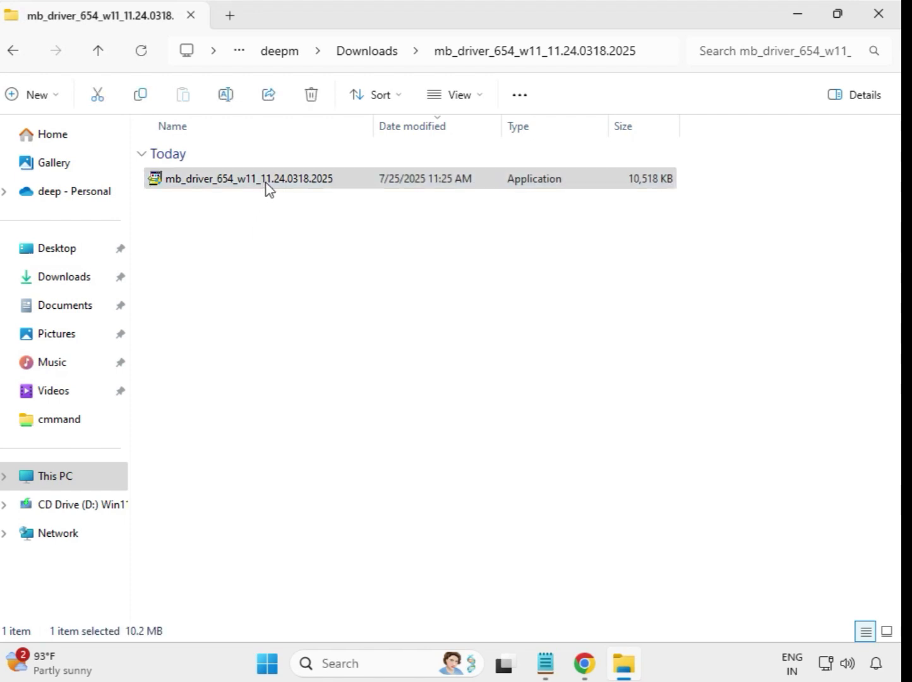
right_click(266, 187)
click(354, 329)
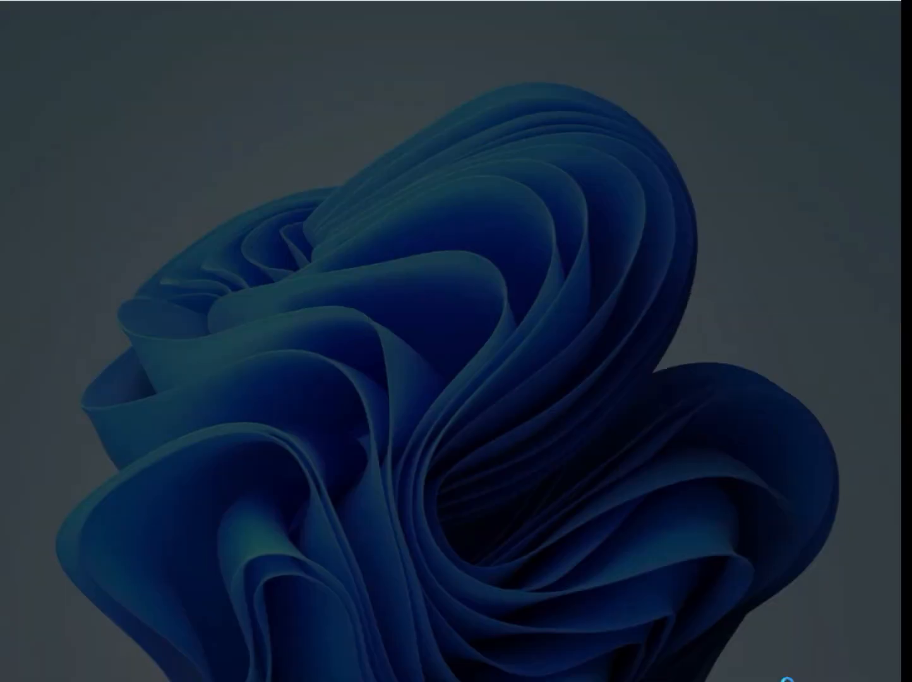
click(375, 491)
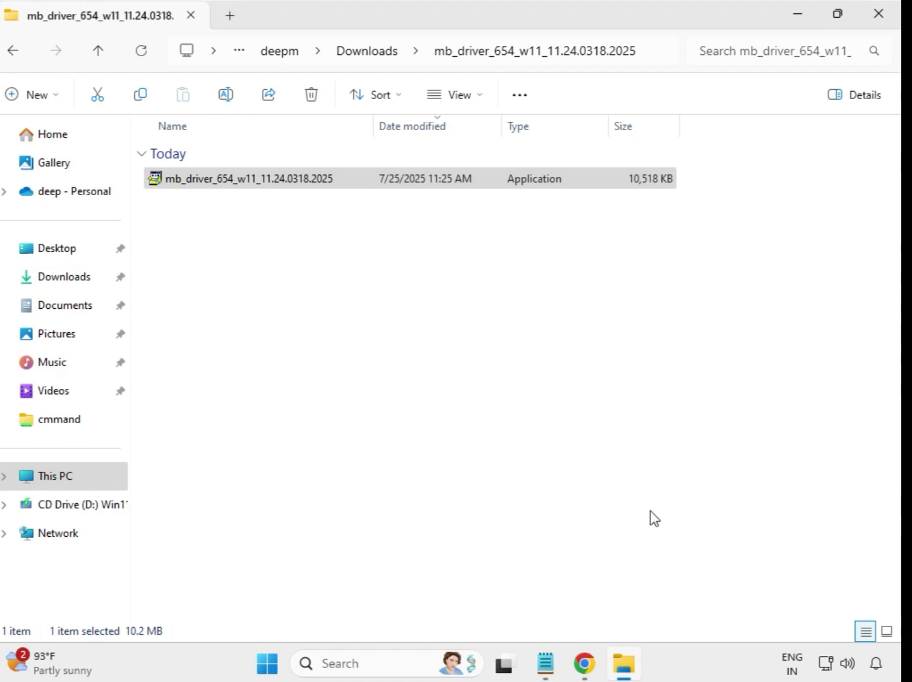
click(370, 54)
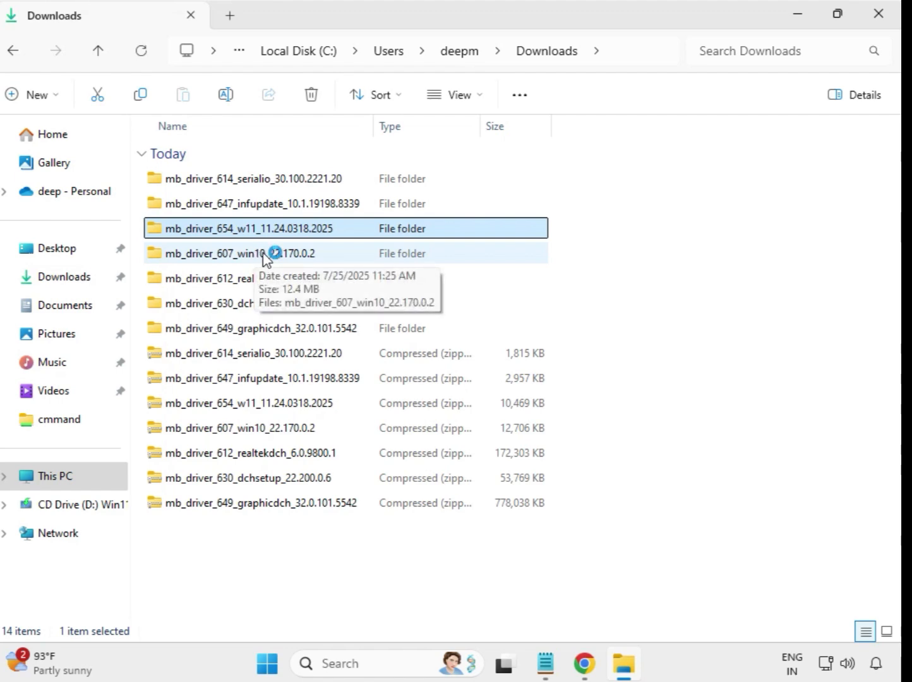
Step: Run the mb_driver_607_win10_22.170.0.2 application from its extracted folder as administrator, allowing device changes, and return to Downloads
double_click(263, 254)
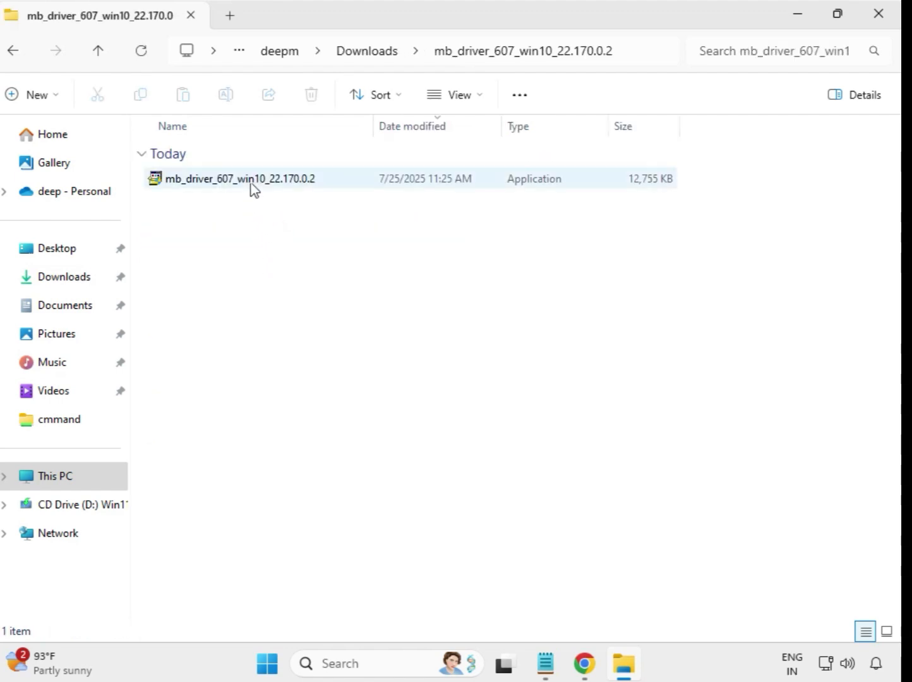
double_click(251, 185)
right_click(251, 184)
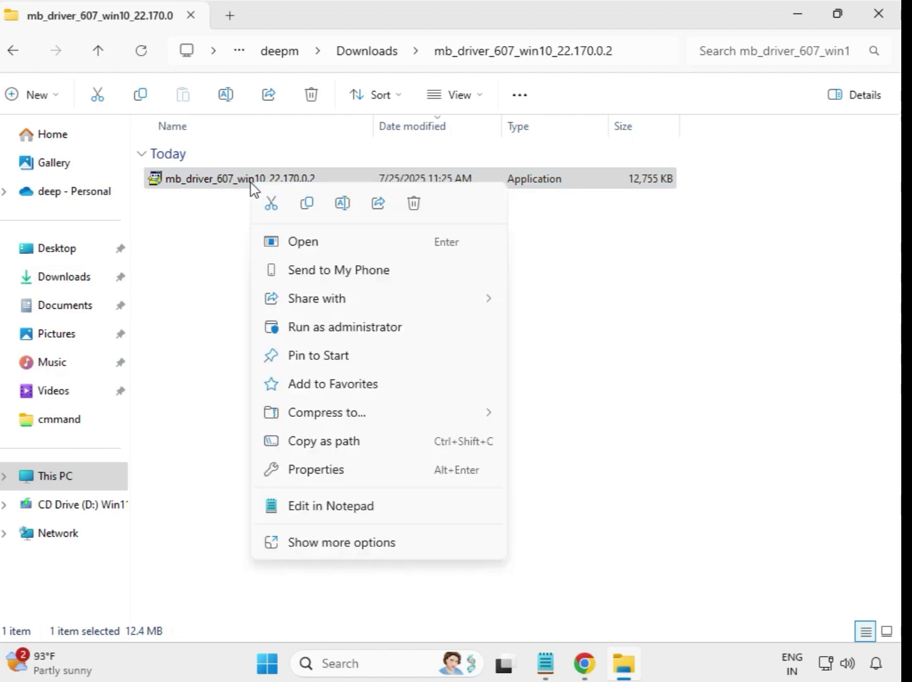
click(326, 328)
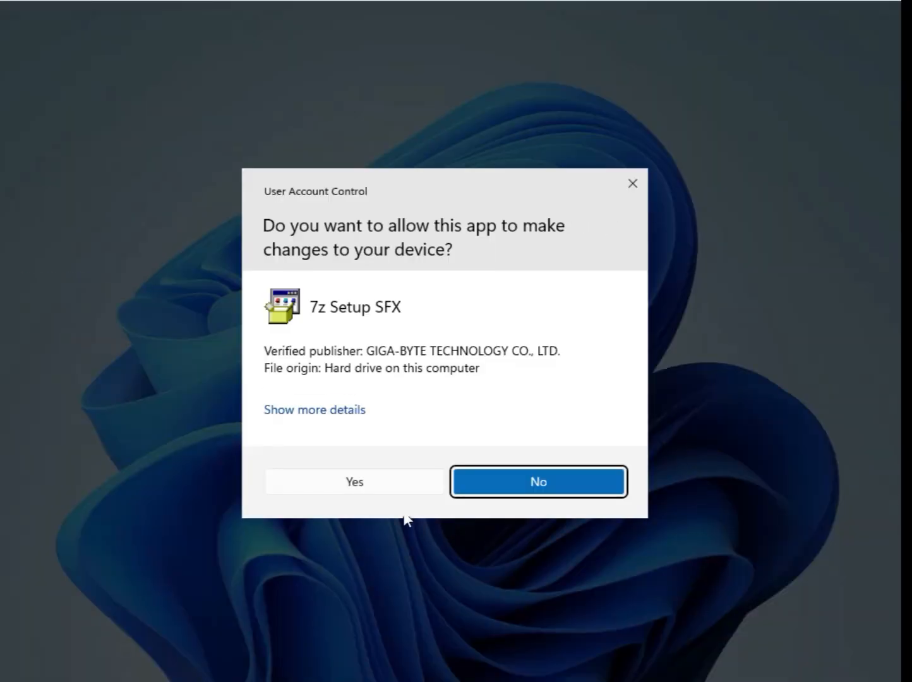
click(374, 482)
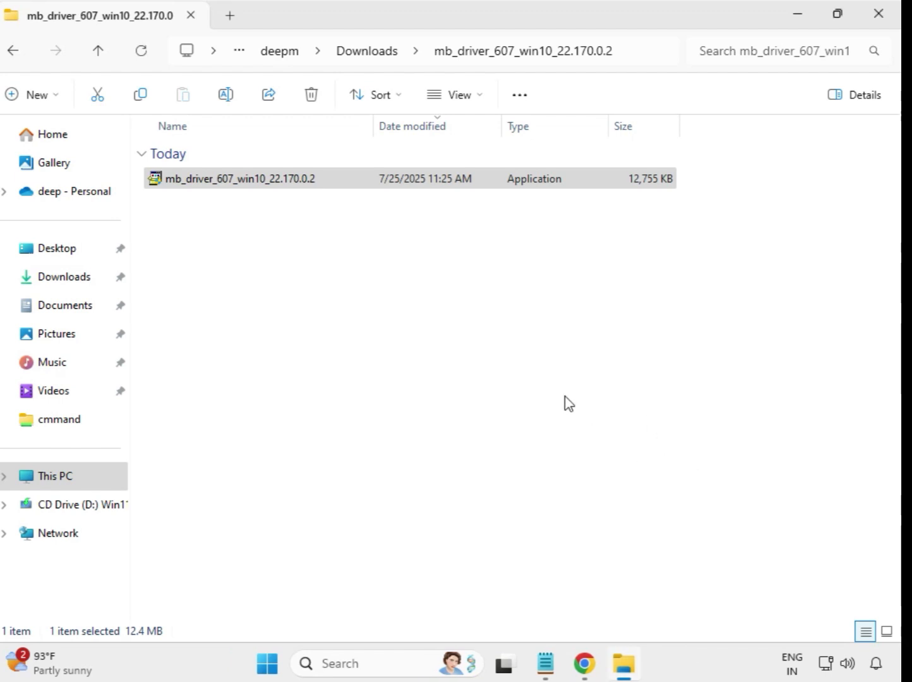
click(366, 53)
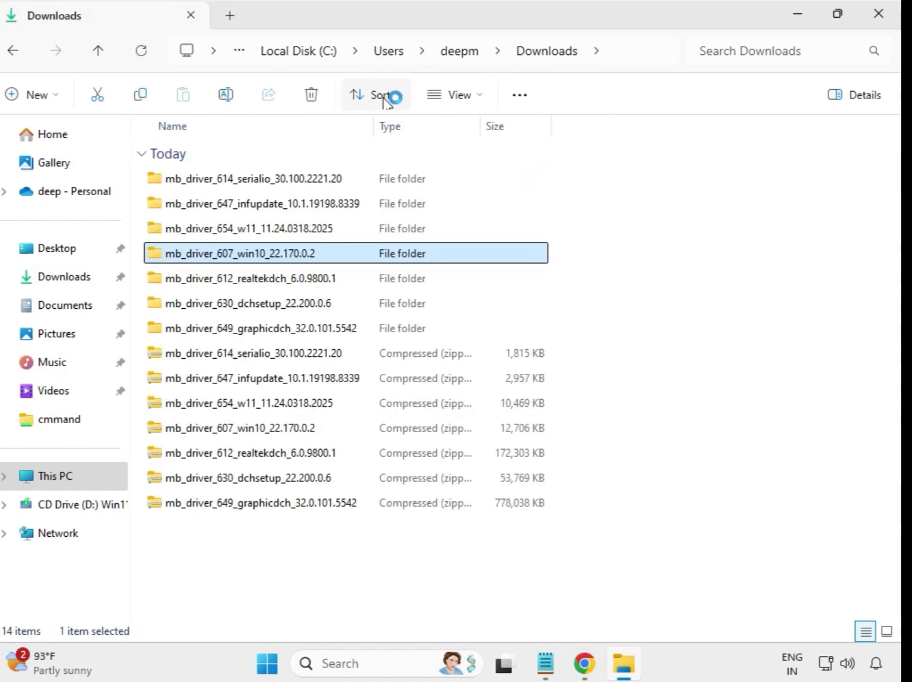
Step: Run the mb_driver_612_realtekdch_6.0.9800.1 application from its extracted folder as administrator, allowing device changes, and return to Downloads
click(310, 282)
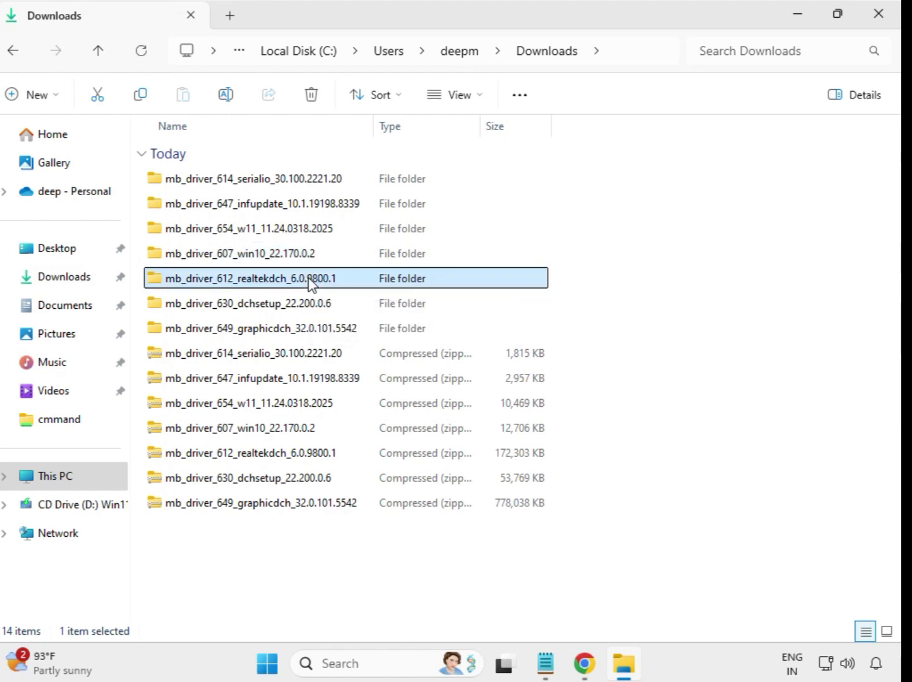
double_click(363, 283)
click(281, 181)
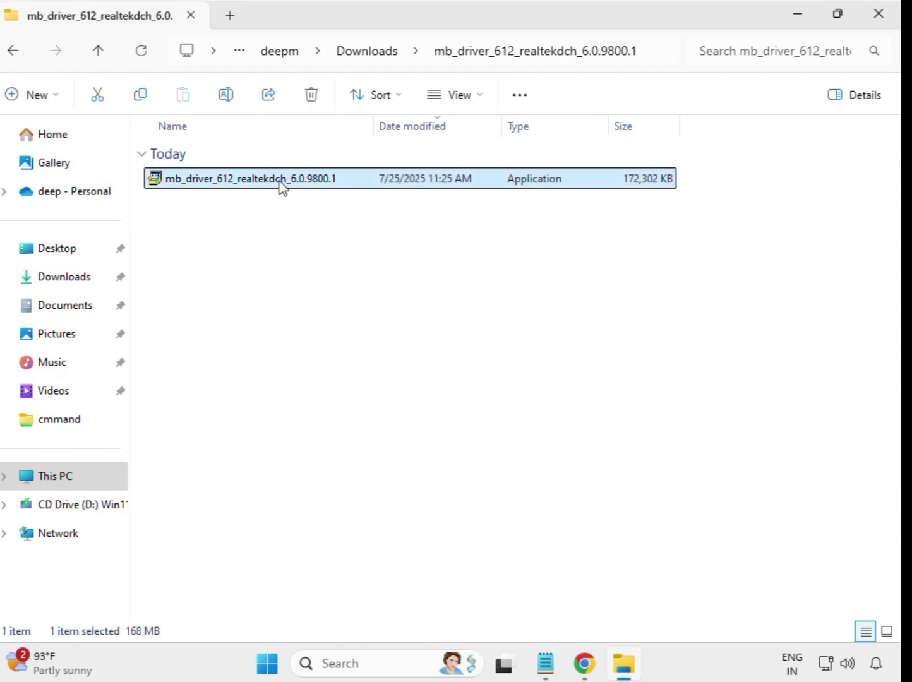
right_click(299, 200)
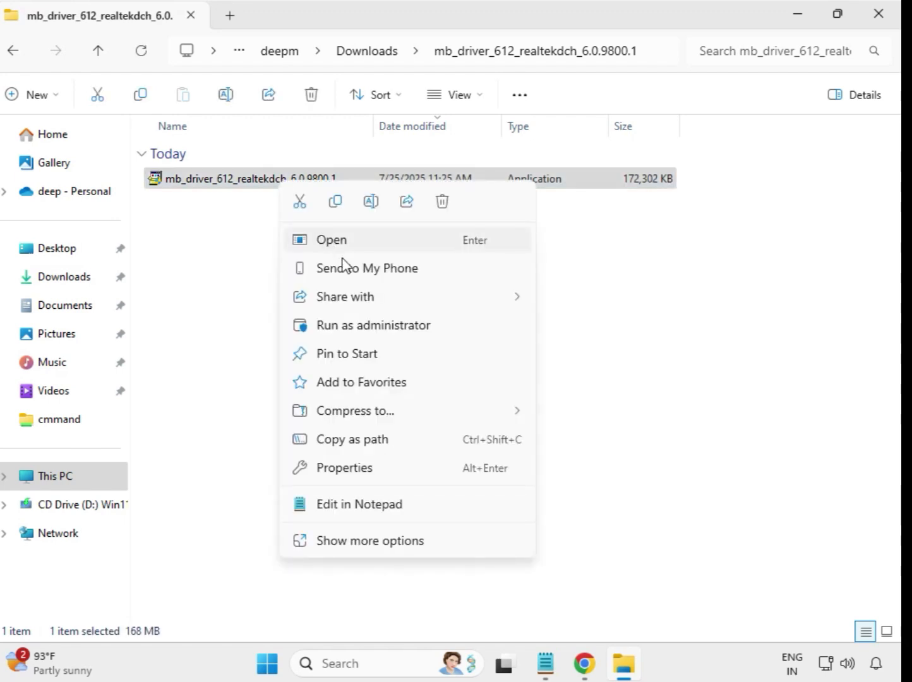
click(395, 325)
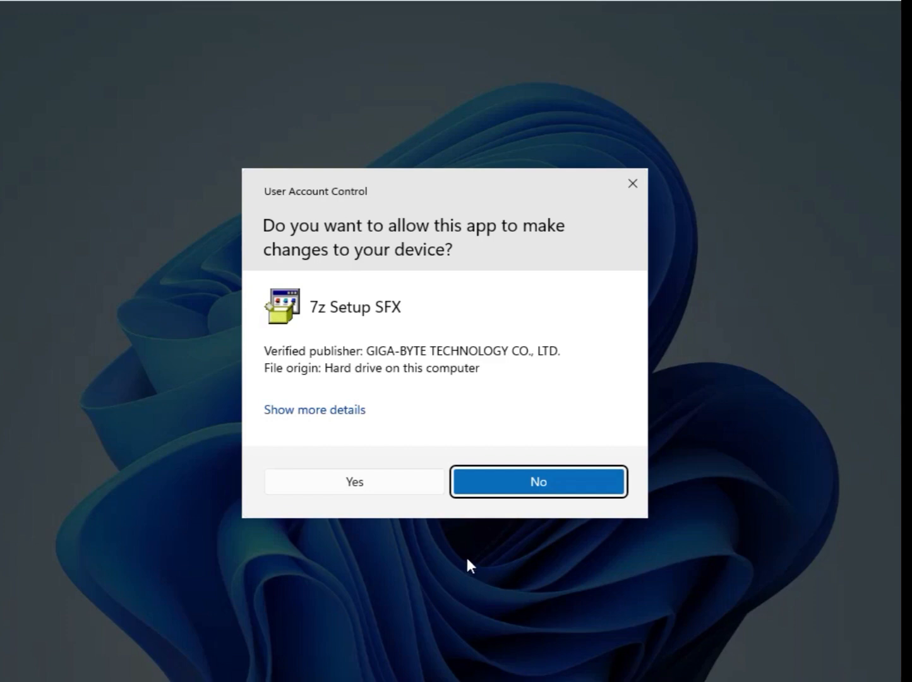
click(372, 482)
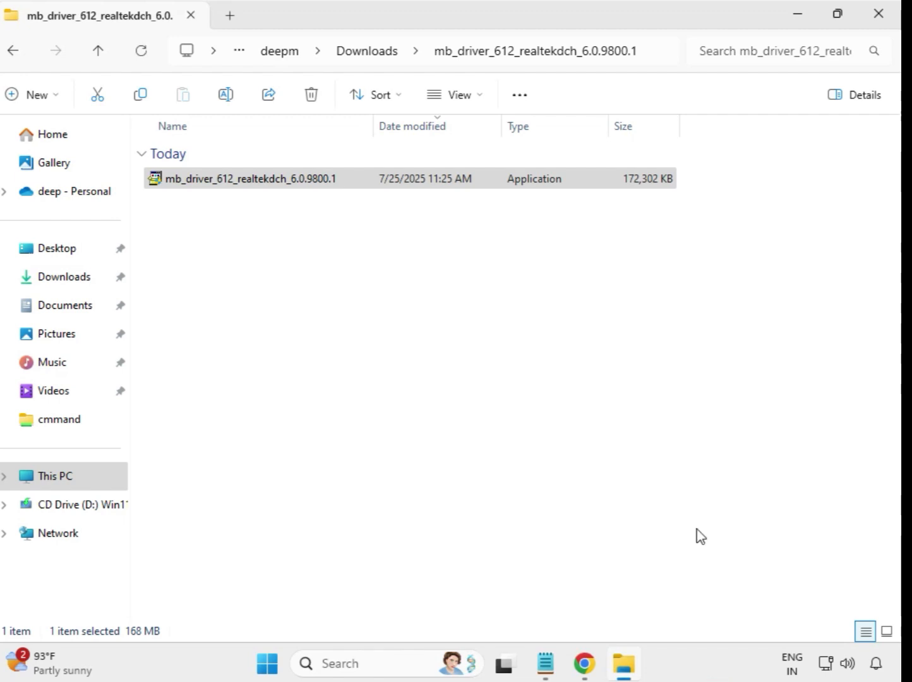
click(369, 56)
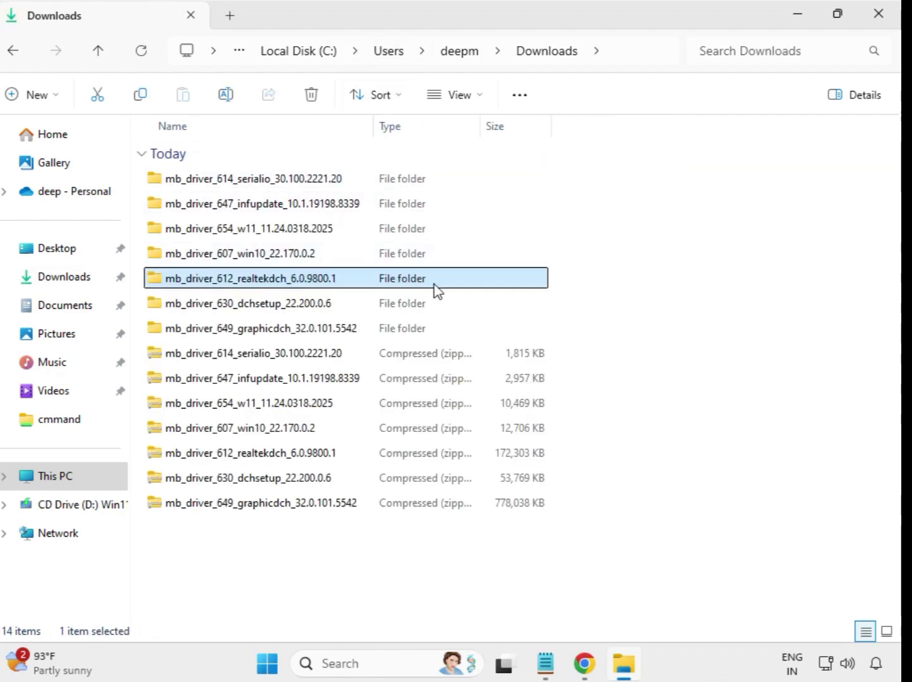
Step: Run the mb_driver_630_dchsetup_22.200.0.6 application from its extracted folder as administrator, allowing device changes, and return to Downloads
click(302, 310)
click(306, 333)
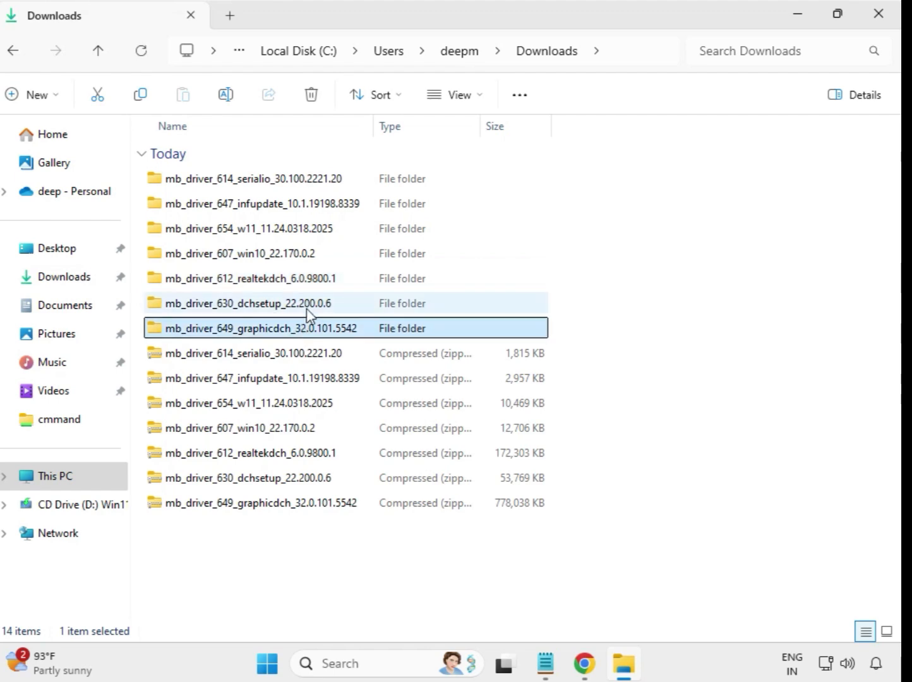
click(302, 310)
double_click(293, 310)
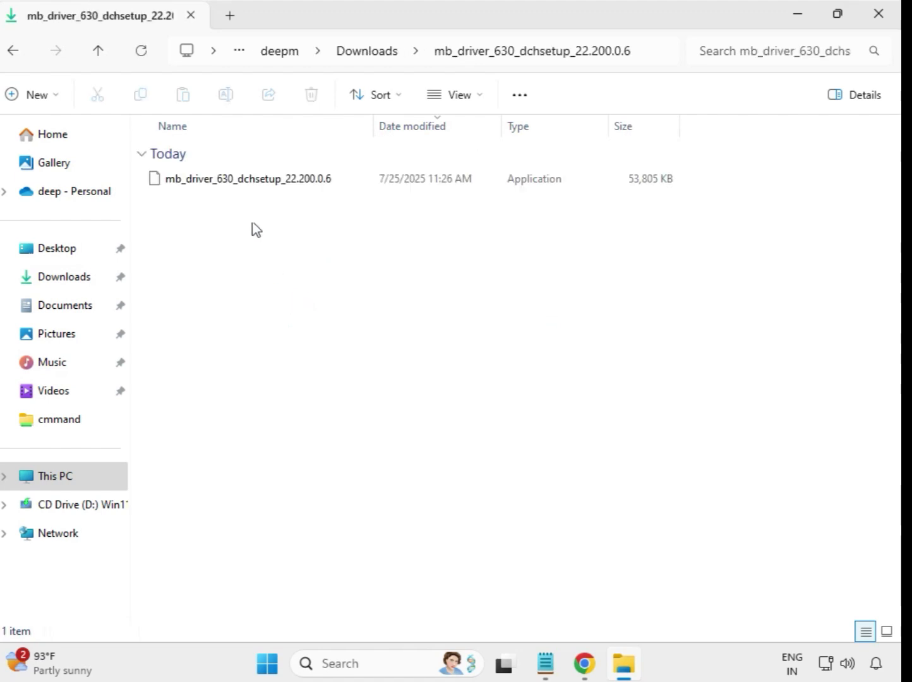
click(246, 189)
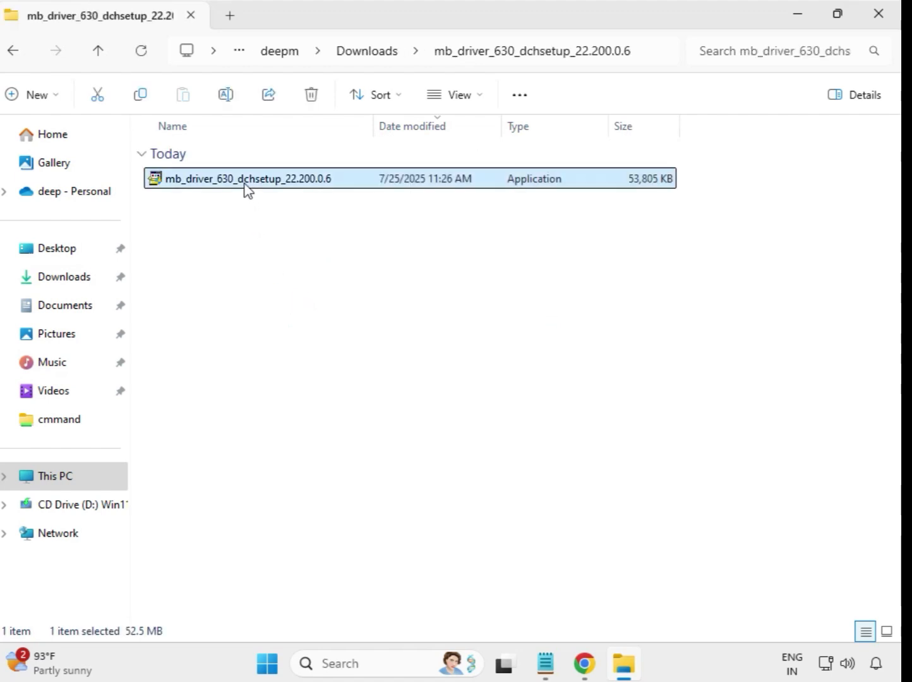
right_click(245, 185)
click(346, 328)
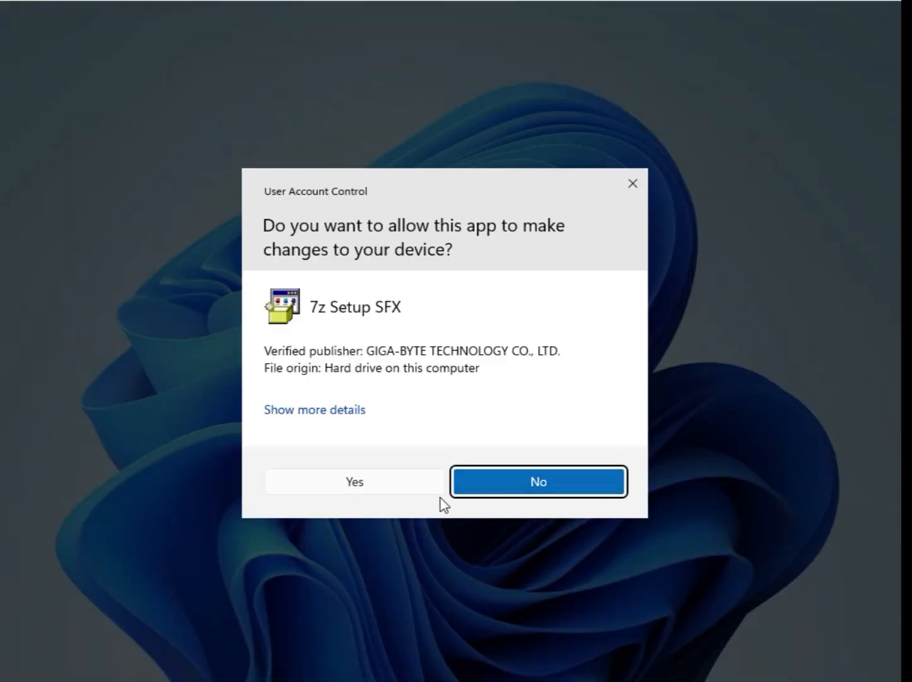
click(375, 486)
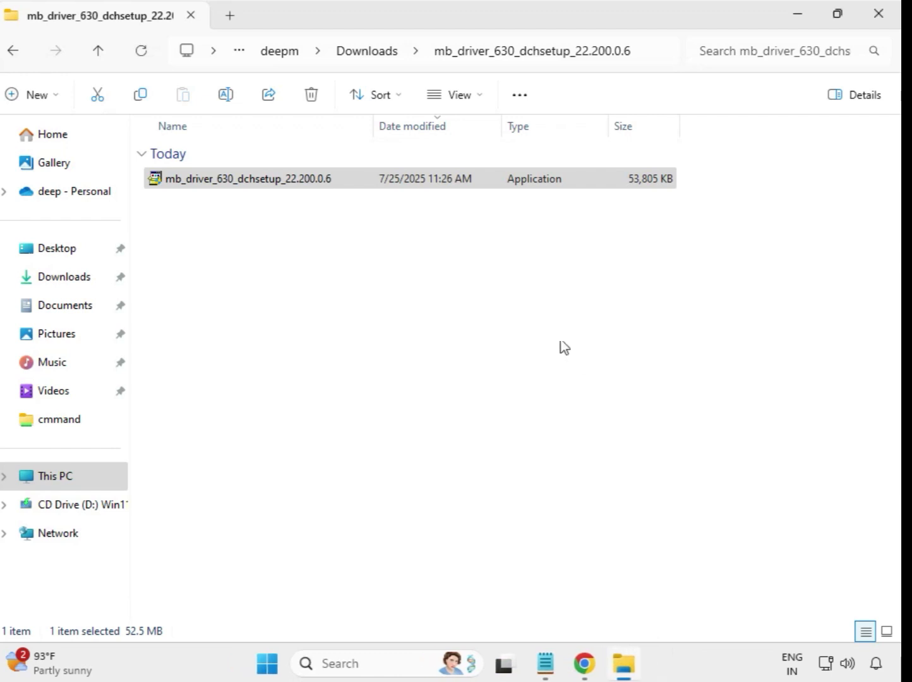
click(366, 56)
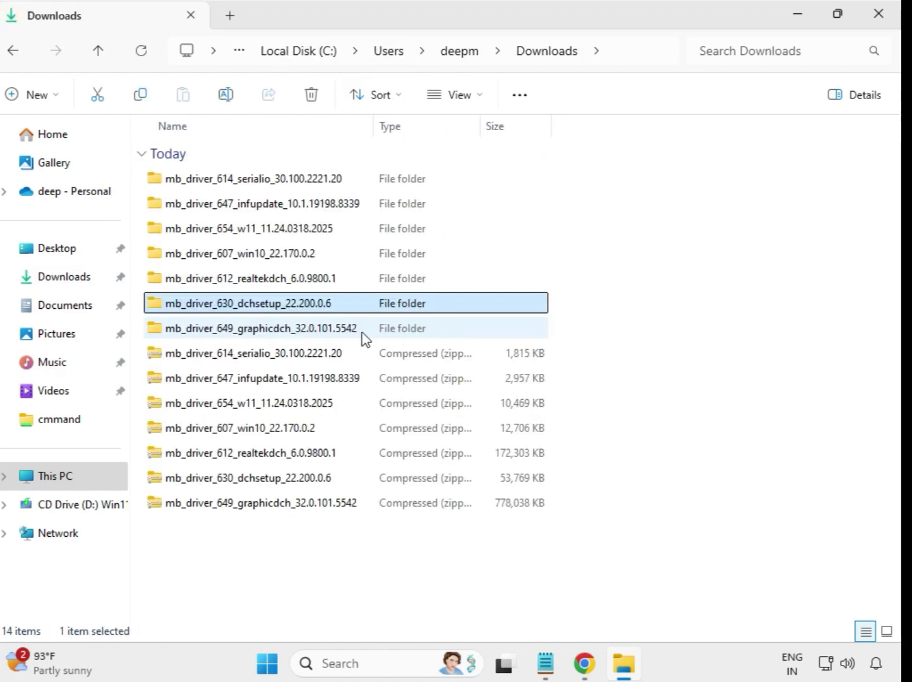
Step: Run the mb_driver_649_graphicdch_32.0.101.5542 application from its extracted folder as administrator, allowing it to make changes to the device
click(273, 328)
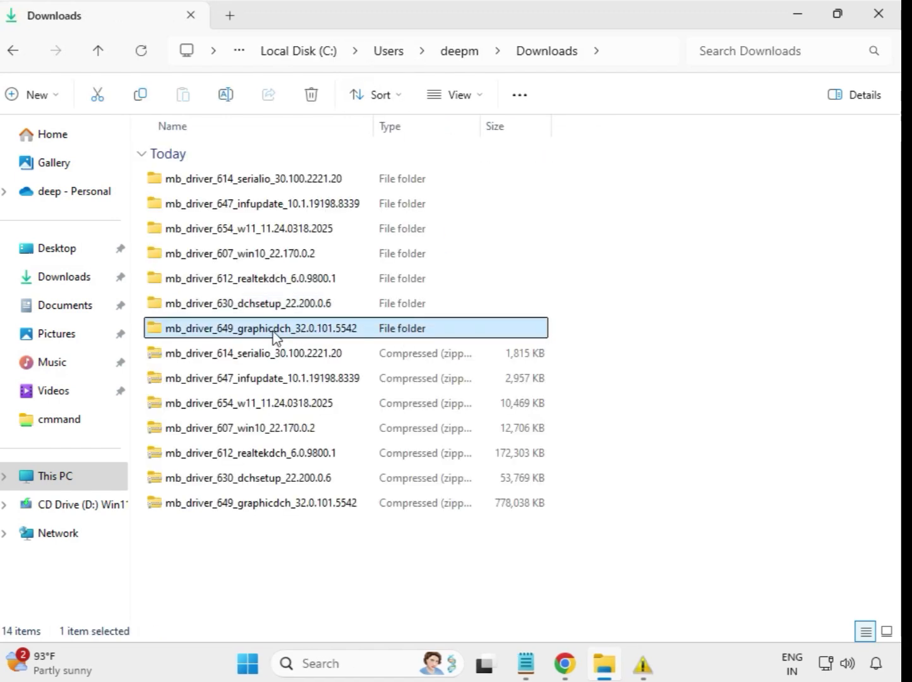
double_click(288, 330)
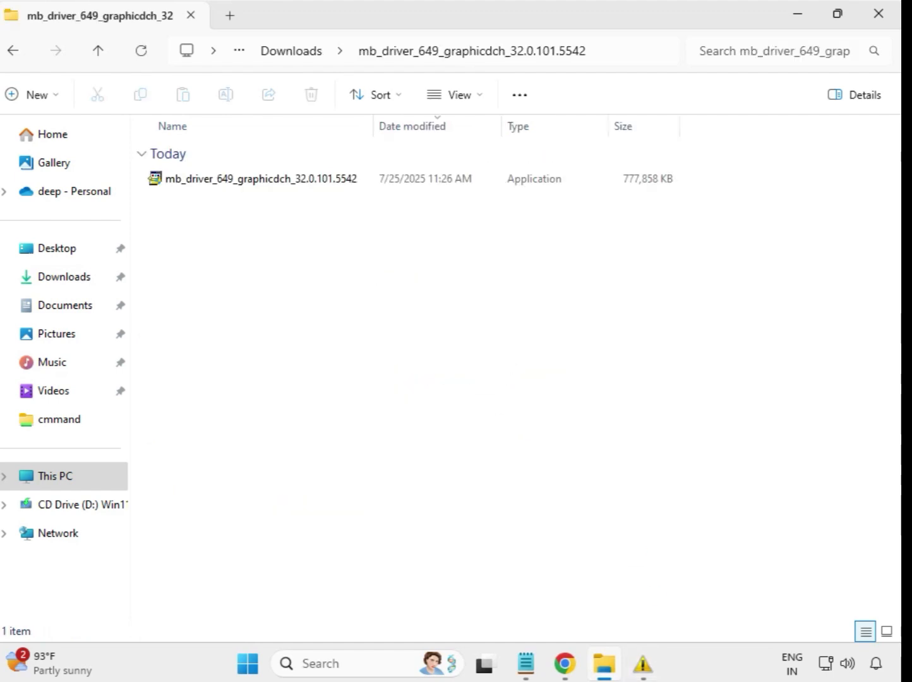
click(296, 183)
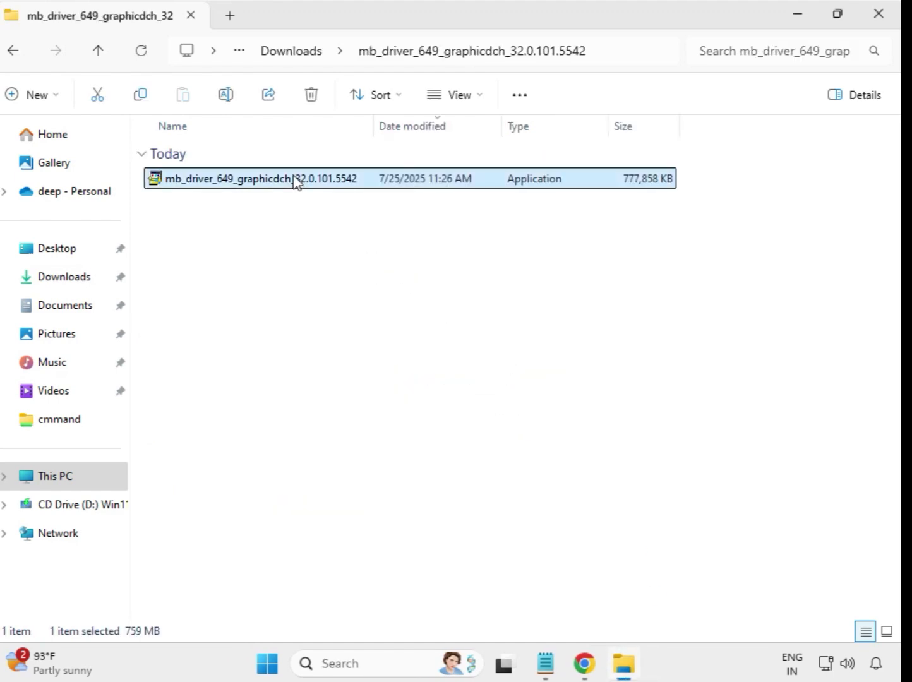
right_click(304, 188)
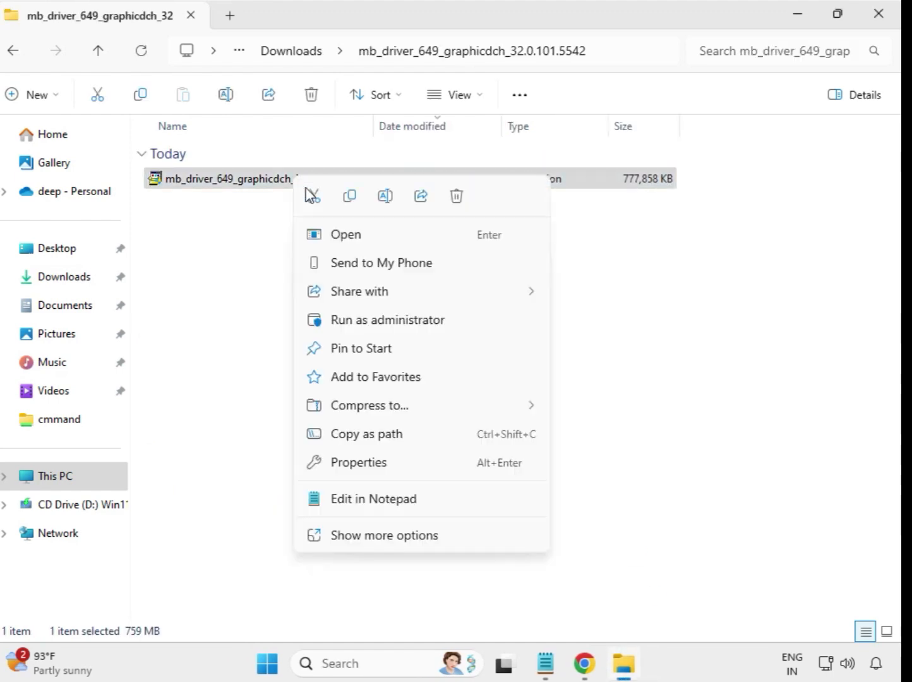
click(384, 321)
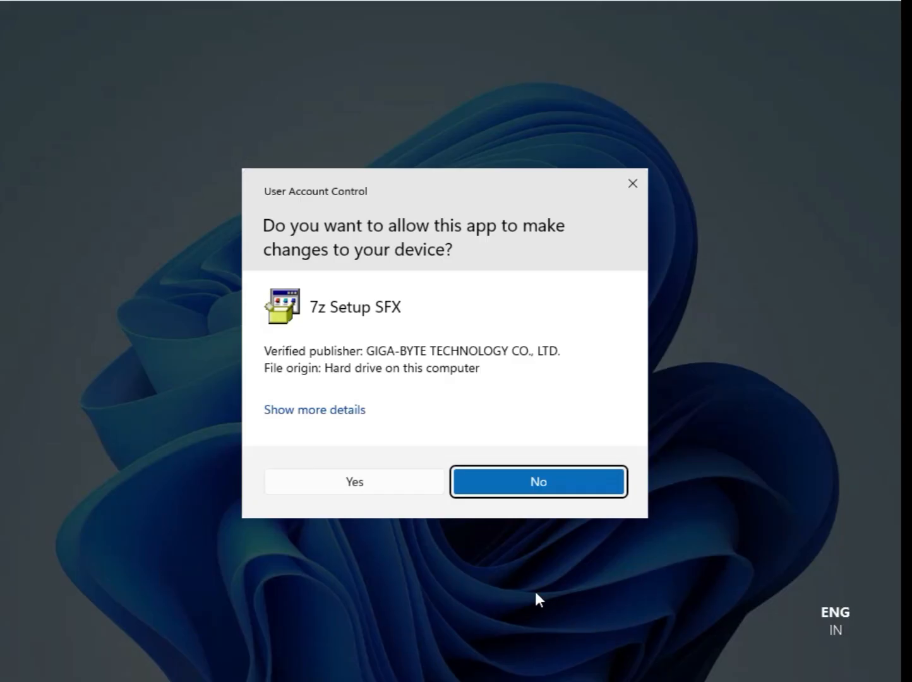
click(361, 482)
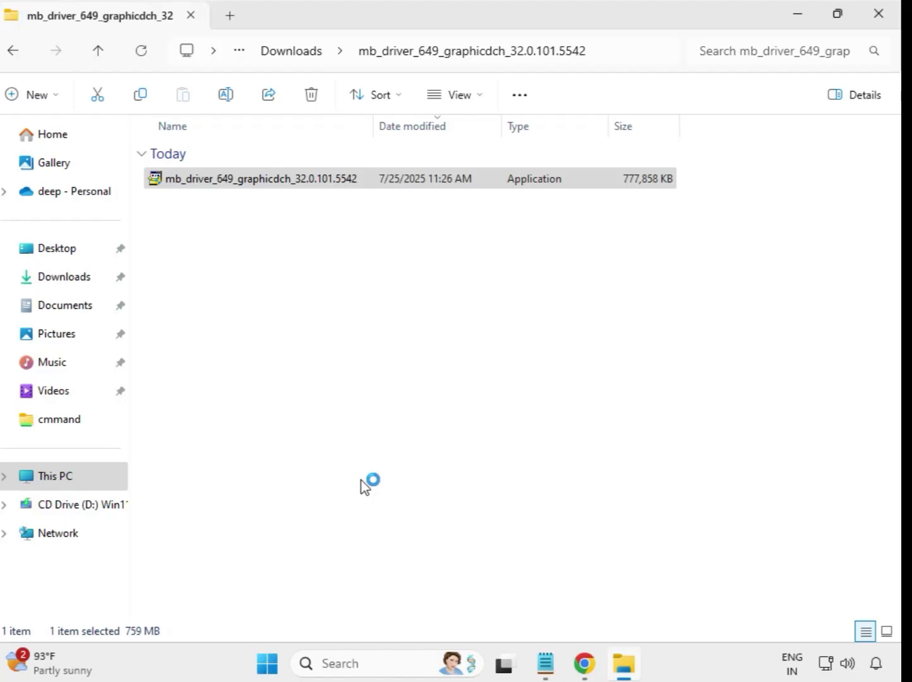